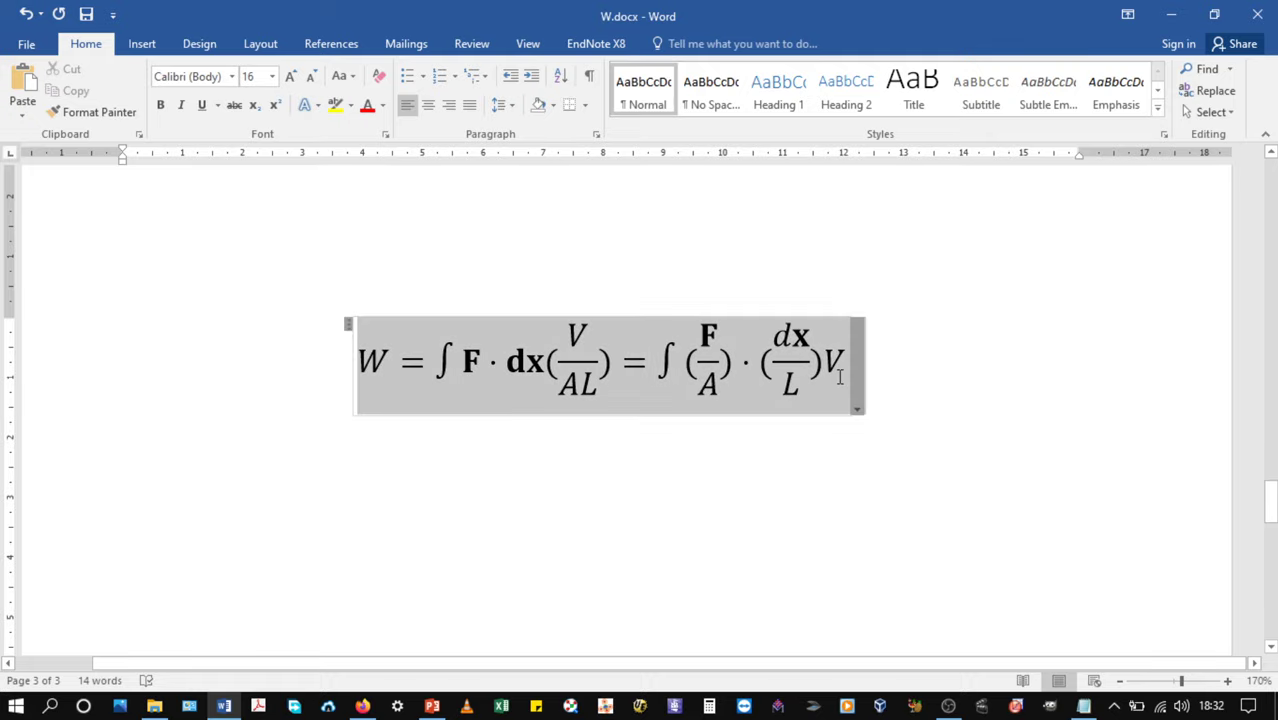
Enlarge the whole native work equation from font size 16 to 20
{"action": "left_click_drag", "start_coordinate": [358, 365], "coordinate": [850, 378]}
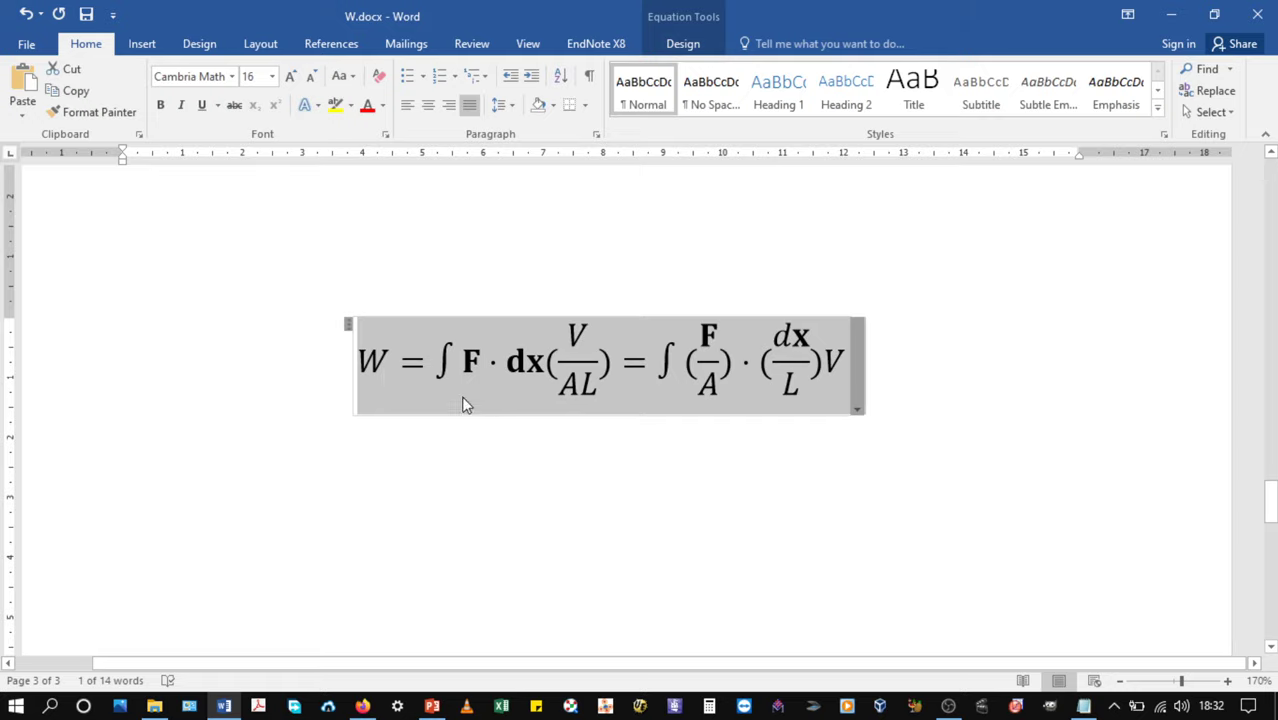
{"action": "left_click", "coordinate": [293, 84]}
{"action": "left_click", "coordinate": [297, 85]}
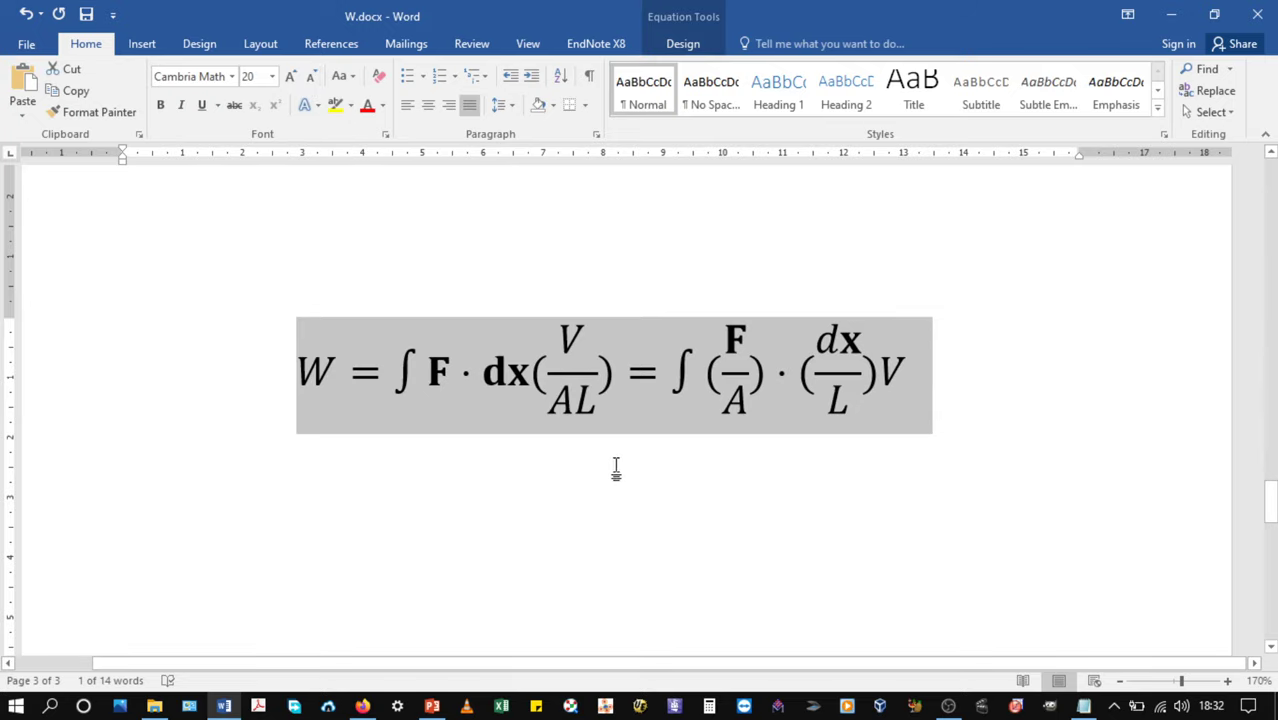
Select parts of the equation in turn: A, F, dx, and the F/A fraction
{"action": "double_click", "coordinate": [744, 398]}
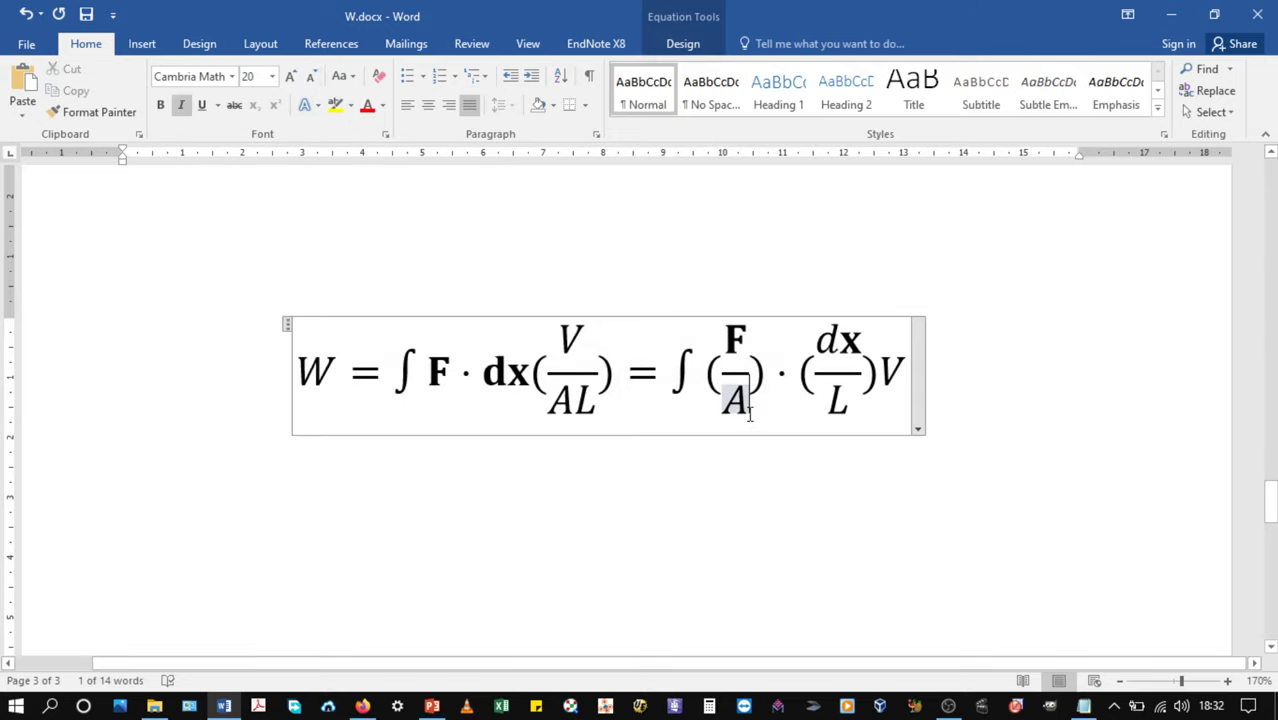
{"action": "double_click", "coordinate": [738, 342]}
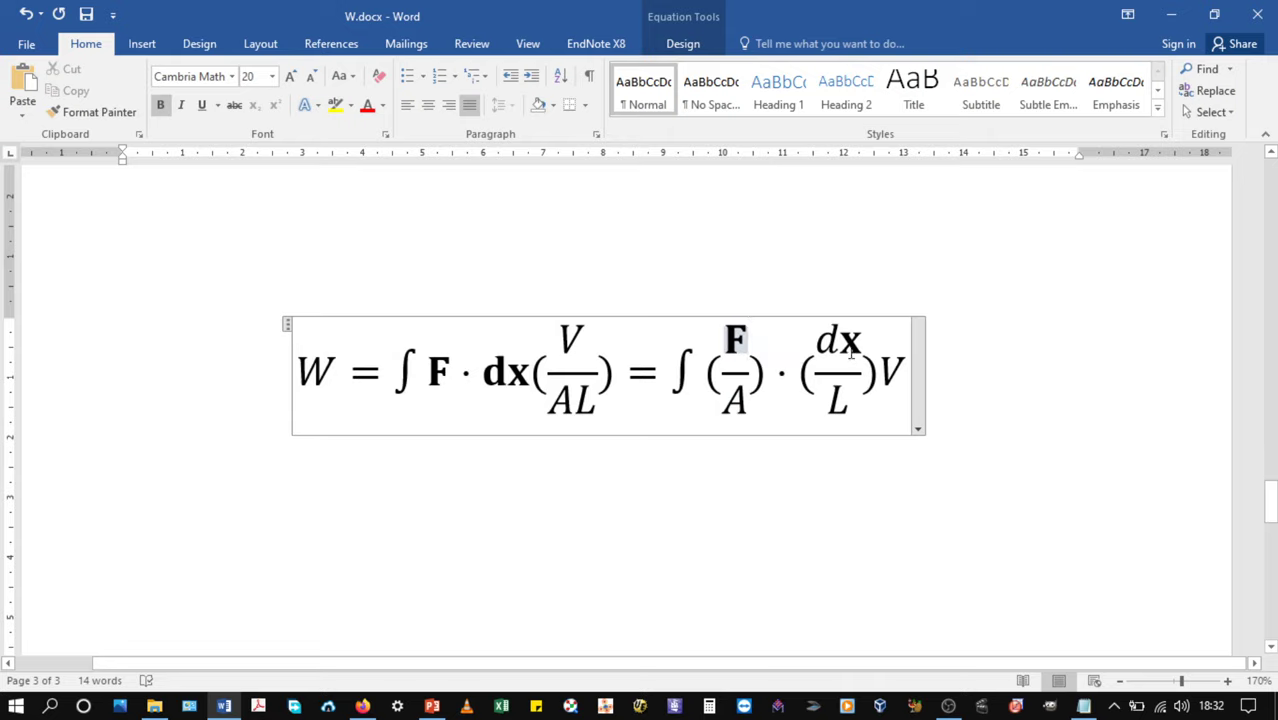
{"action": "double_click", "coordinate": [838, 345]}
{"action": "double_click", "coordinate": [731, 375]}
{"action": "double_click", "coordinate": [738, 405]}
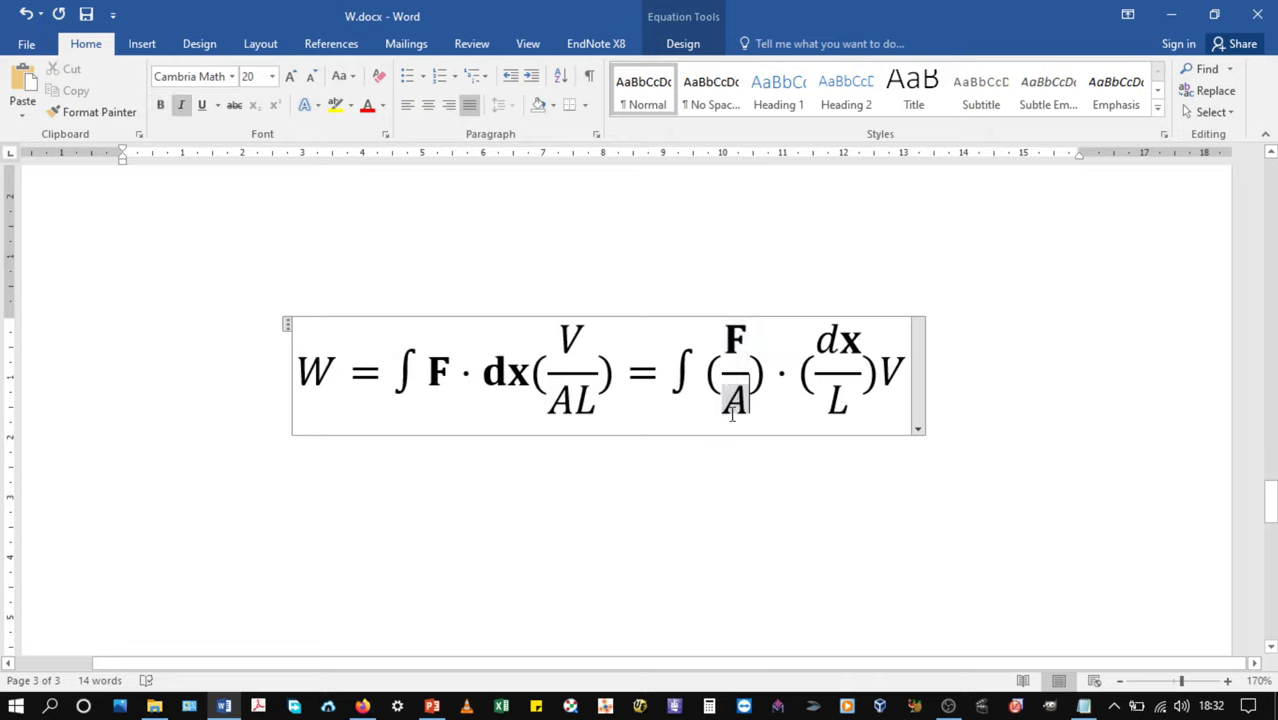
Leave the equation for the empty line below and switch to Firefox's Griffith page
{"action": "left_click", "coordinate": [576, 350]}
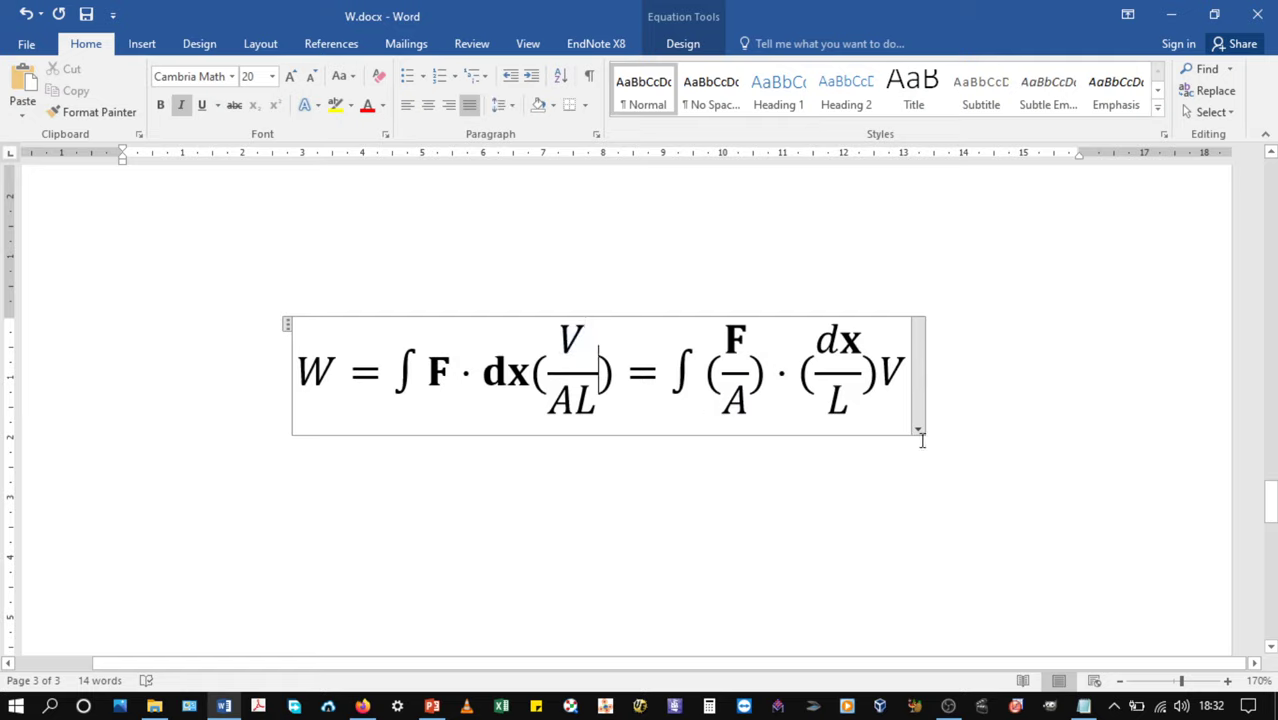
{"action": "left_click", "coordinate": [970, 458]}
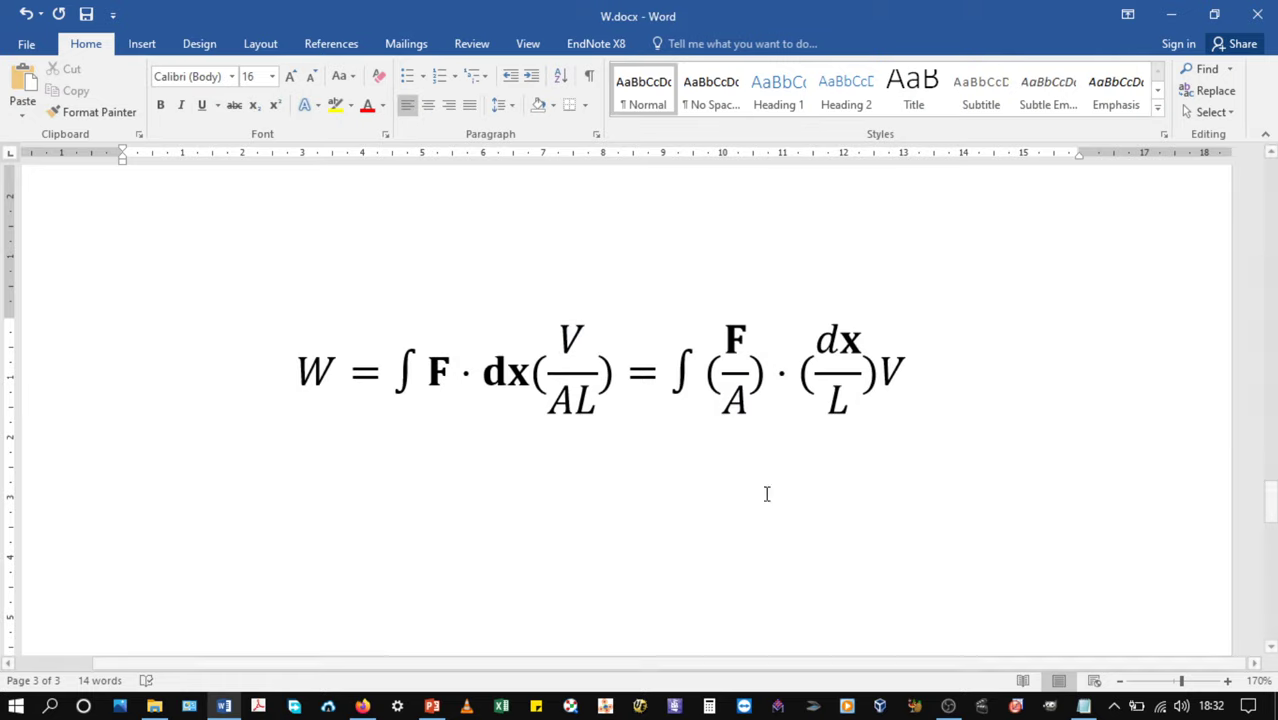
{"action": "left_click", "coordinate": [363, 708]}
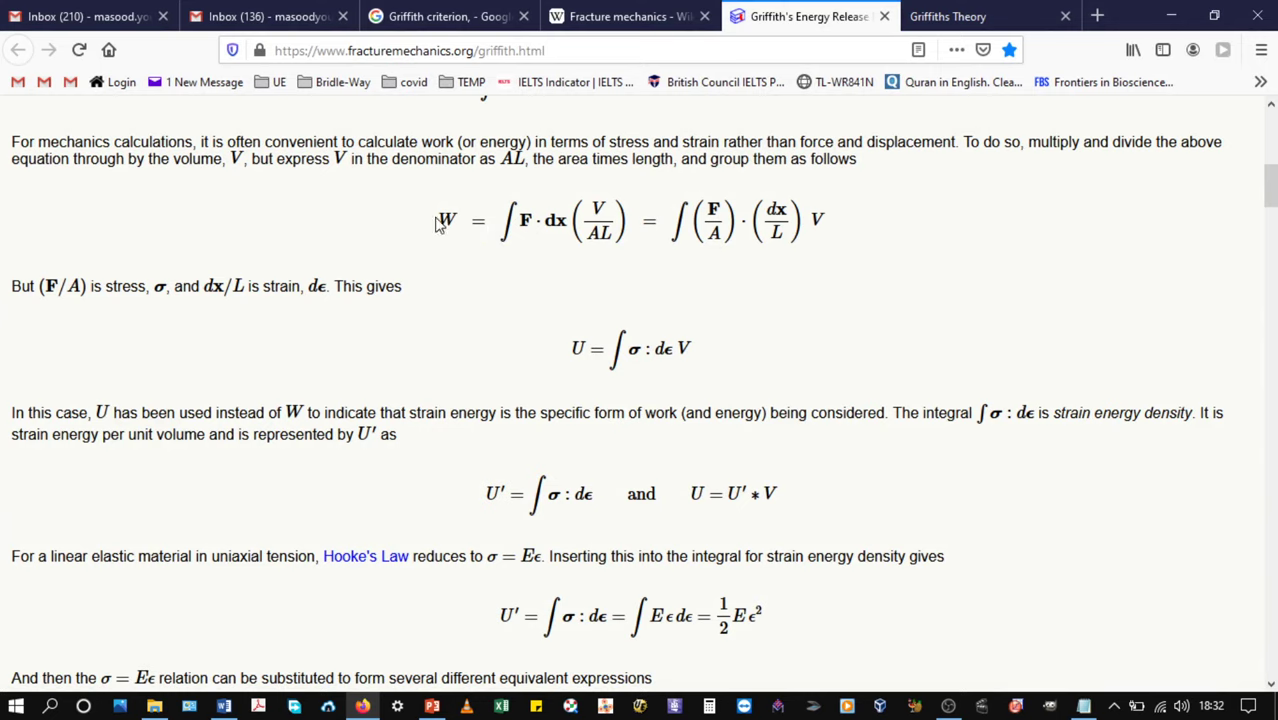
Select the web page's equation W = ∫F·dx(V/AL) = ∫(F/A)·(dx/L)V
{"action": "left_click_drag", "start_coordinate": [440, 218], "coordinate": [816, 217]}
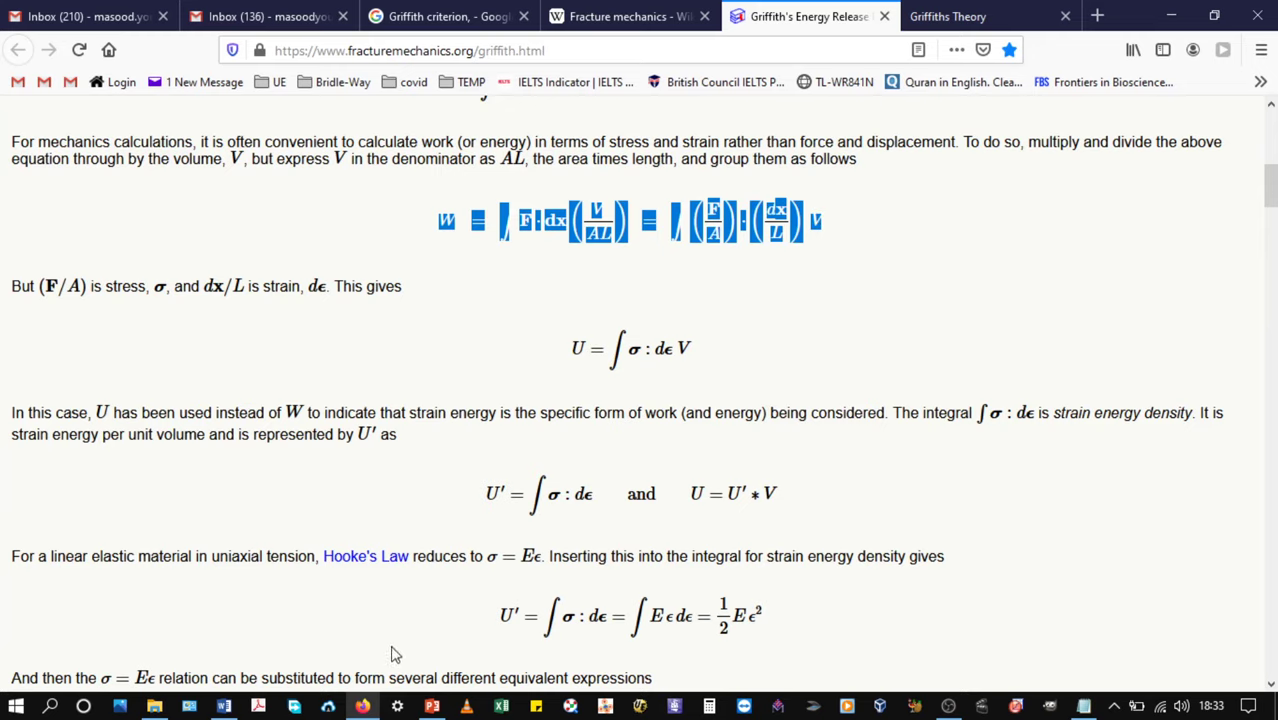
Paste the equation into Word as the plain-text line W=∫F·dx(VAL)=∫(FA)·(dxL)V below the native one
{"action": "left_click", "coordinate": [364, 706]}
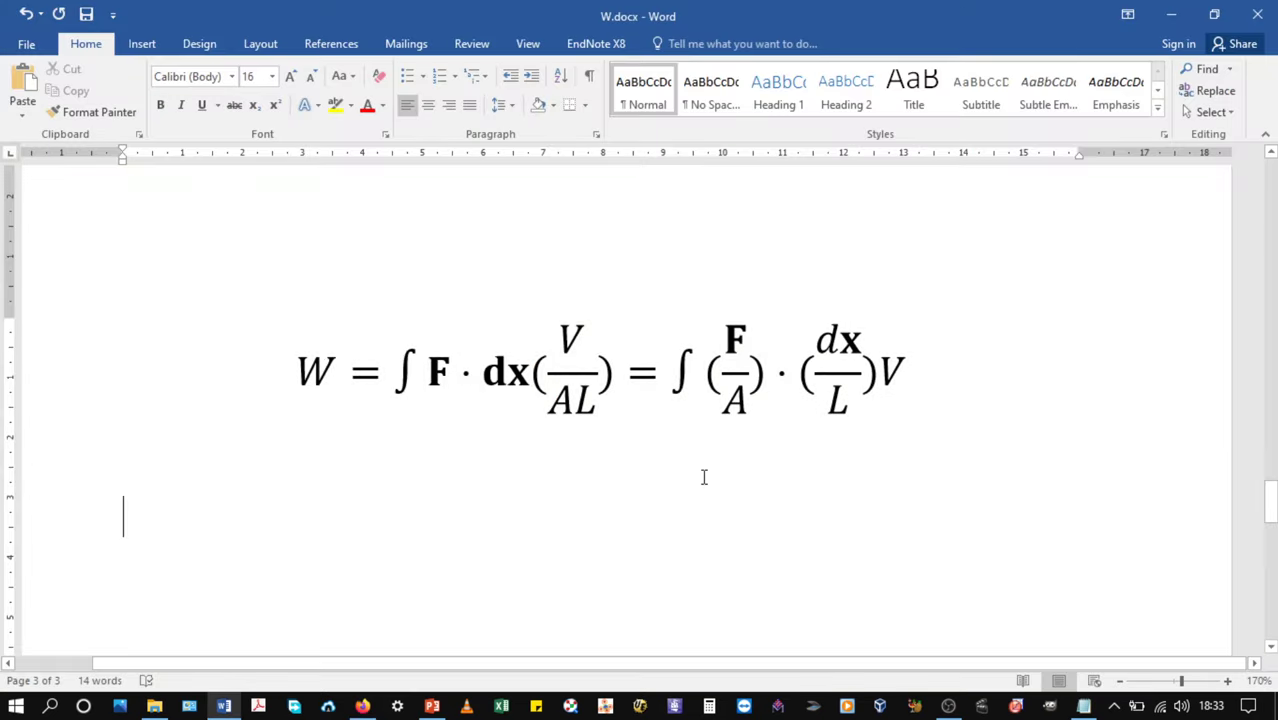
{"action": "type", "text": "W=∫F·dx(VAL)=∫(FA)·(dxL)V"}
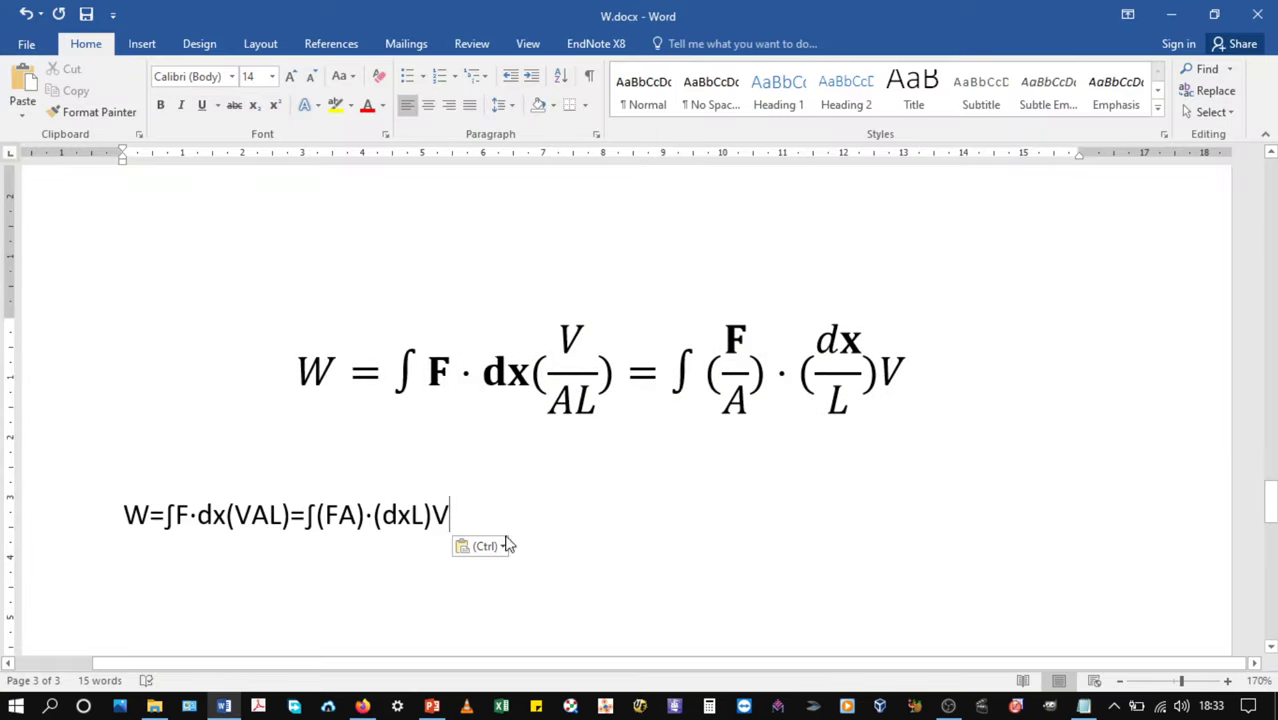
{"action": "left_click_drag", "start_coordinate": [451, 515], "coordinate": [126, 520]}
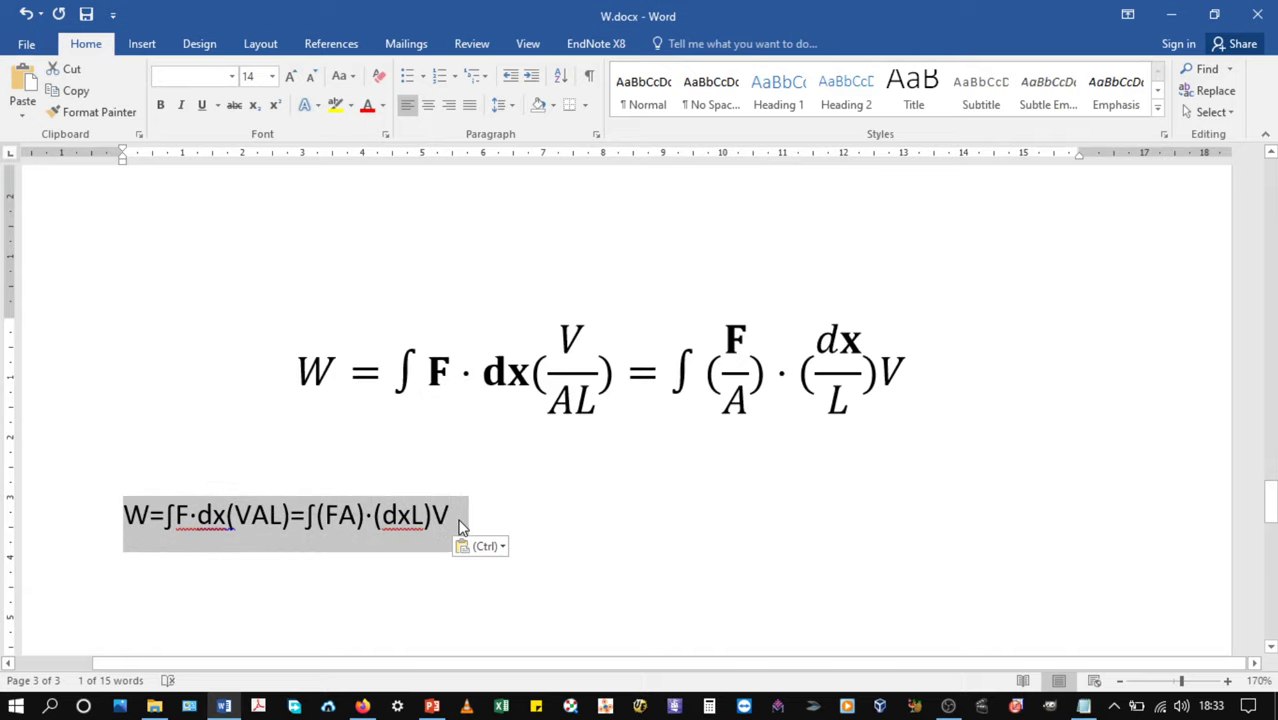
{"action": "left_click_drag", "start_coordinate": [450, 518], "coordinate": [157, 522]}
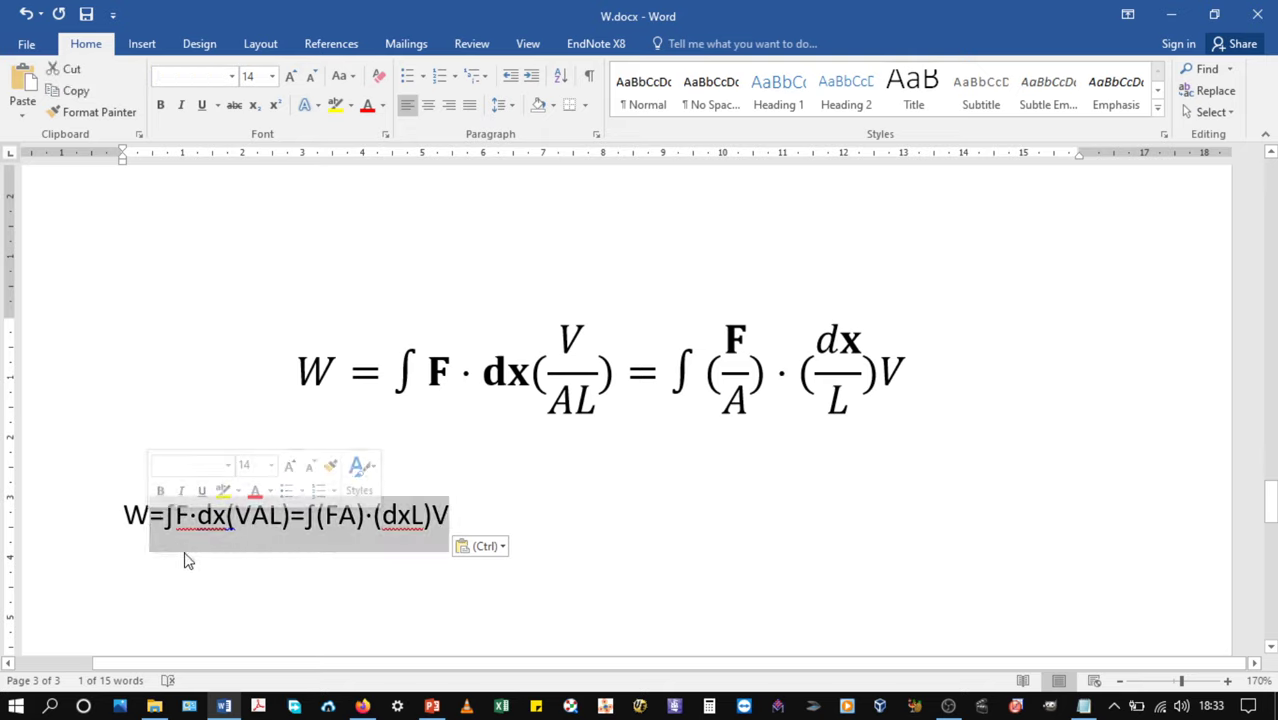
{"action": "left_click", "coordinate": [288, 548]}
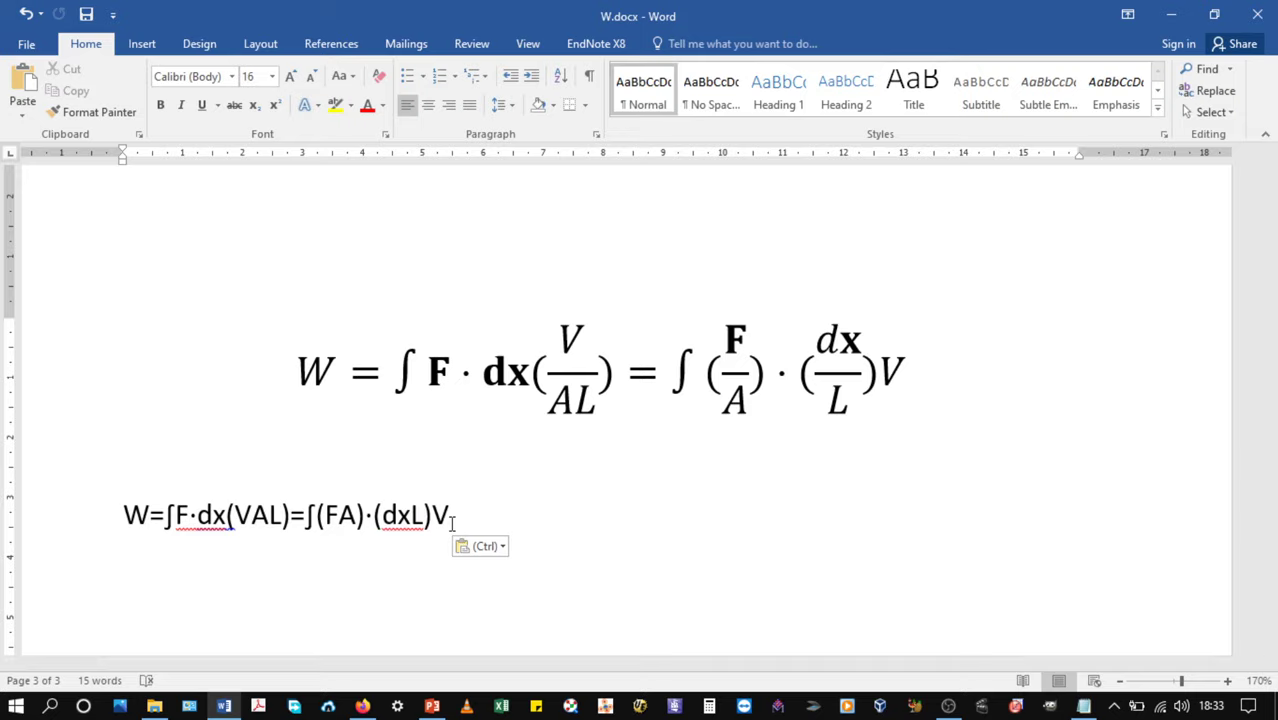
Capture a screenshot of the Griffith page in Firefox, then return to Word
{"action": "left_click", "coordinate": [362, 706]}
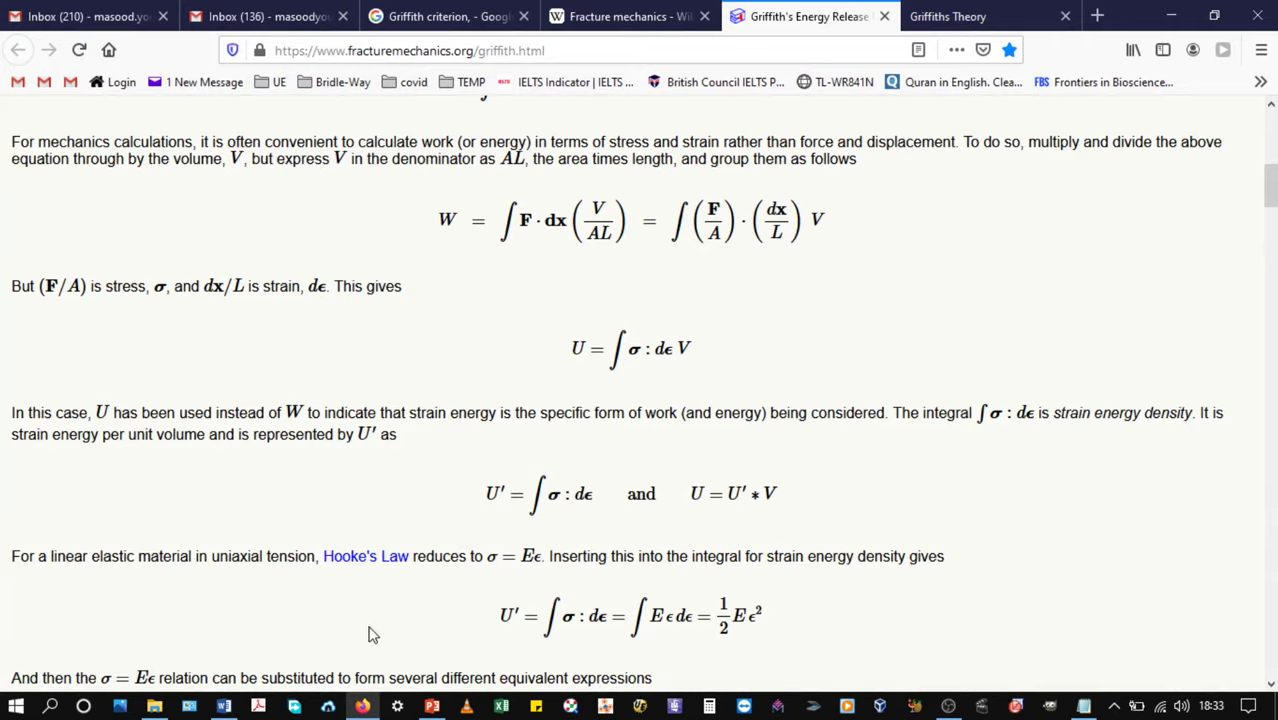
{"action": "left_click", "coordinate": [362, 705]}
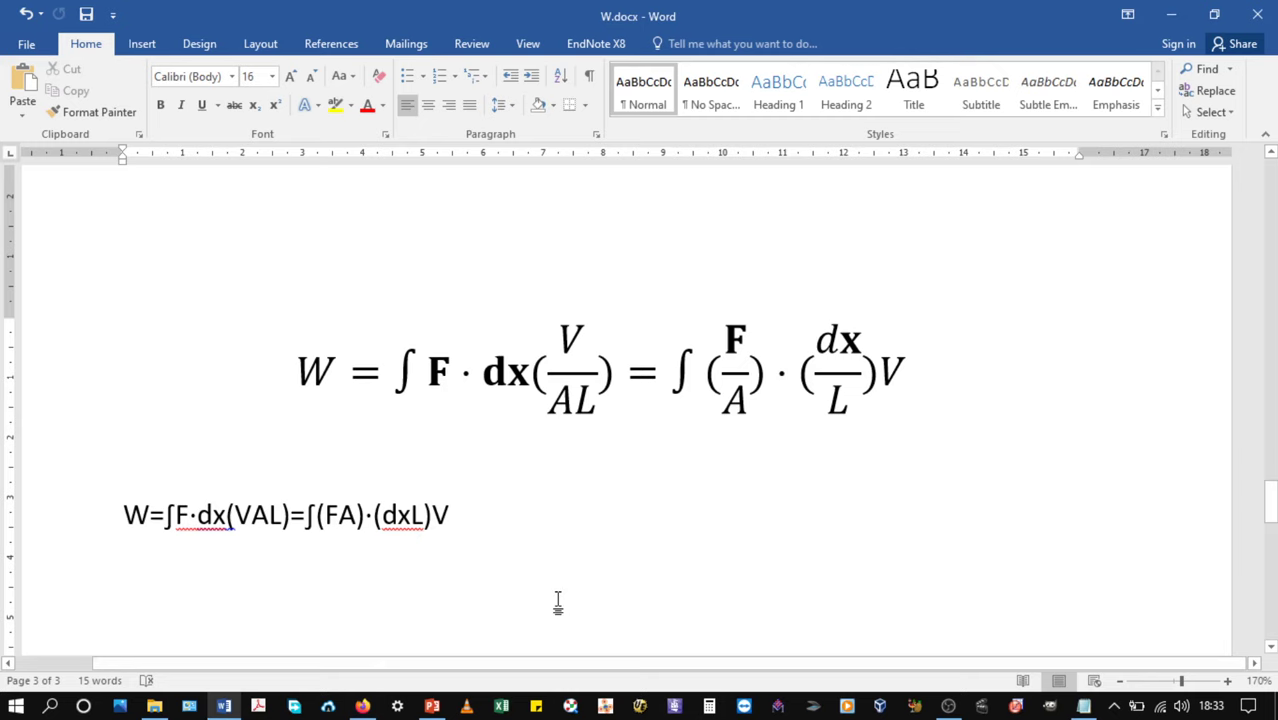
Paste the Griffith page screenshot and crop it to just the equation, 0.78 × 5.05 cm
{"action": "key", "text": "ctrl+v"}
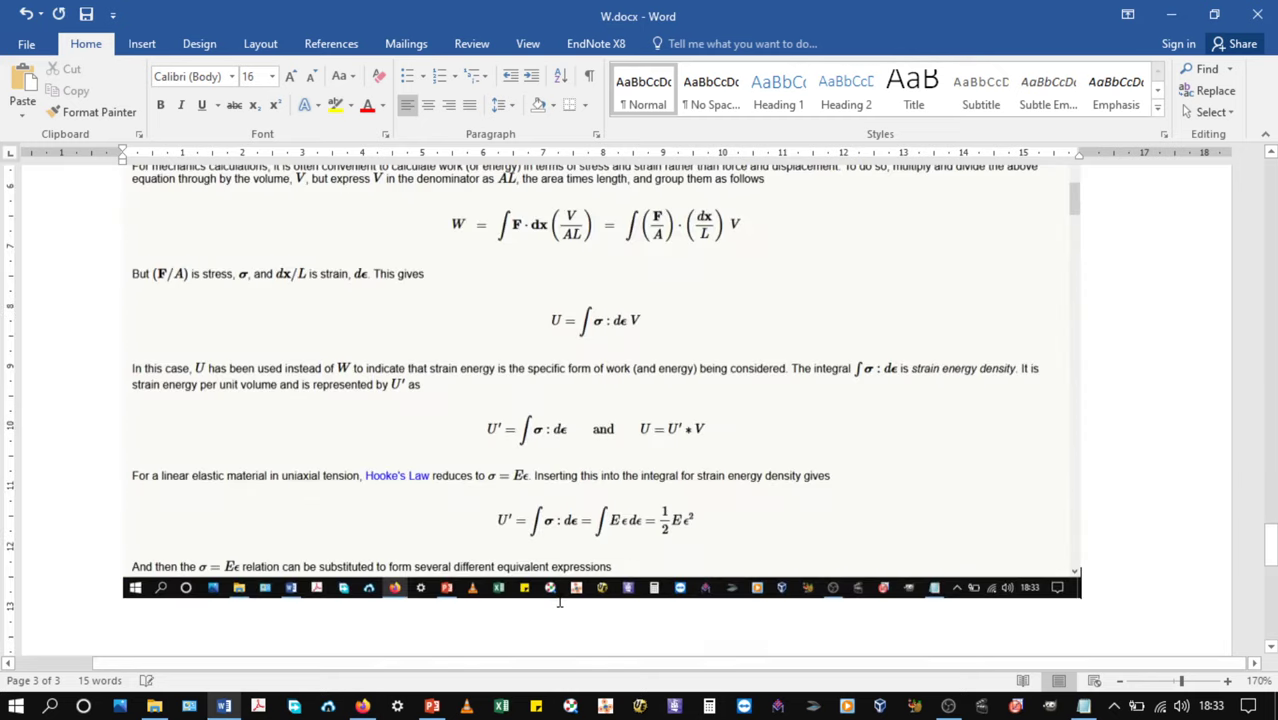
{"action": "left_click", "coordinate": [853, 263]}
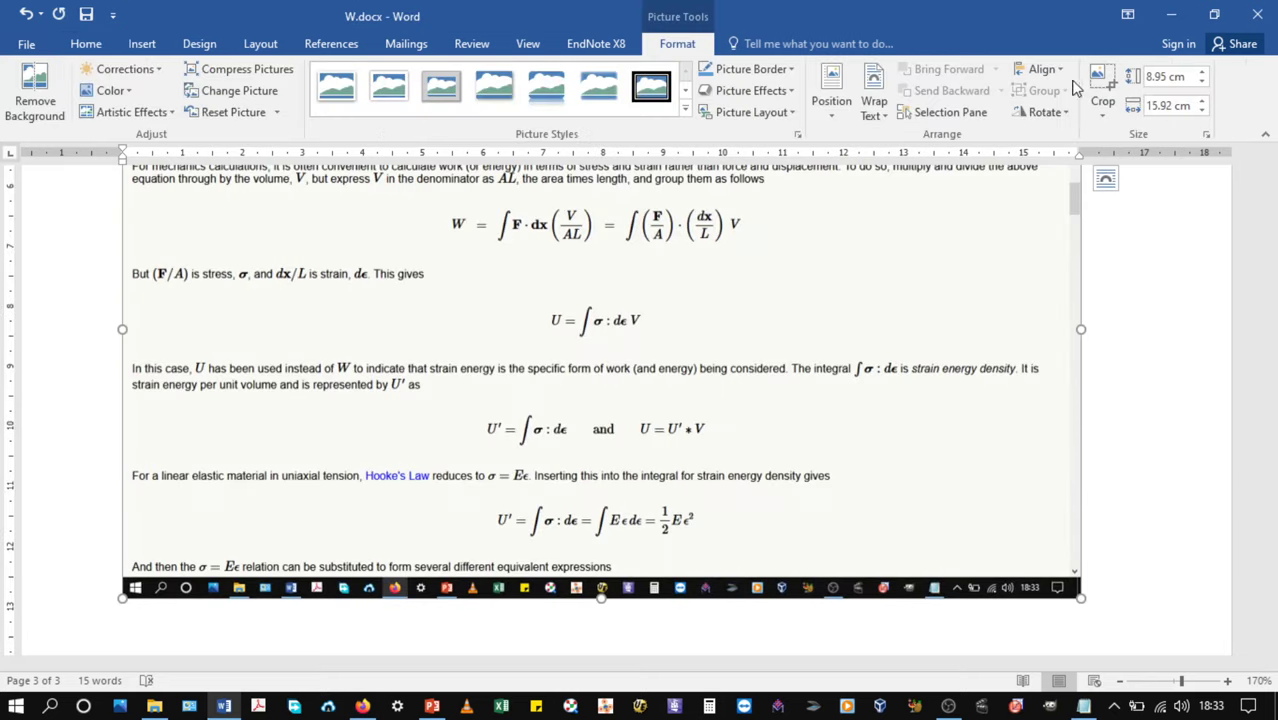
{"action": "left_click", "coordinate": [1101, 73]}
{"action": "left_click_drag", "start_coordinate": [600, 598], "coordinate": [651, 249]}
{"action": "scroll", "coordinate": [1010, 246], "scroll_direction": "up", "scroll_amount": 3}
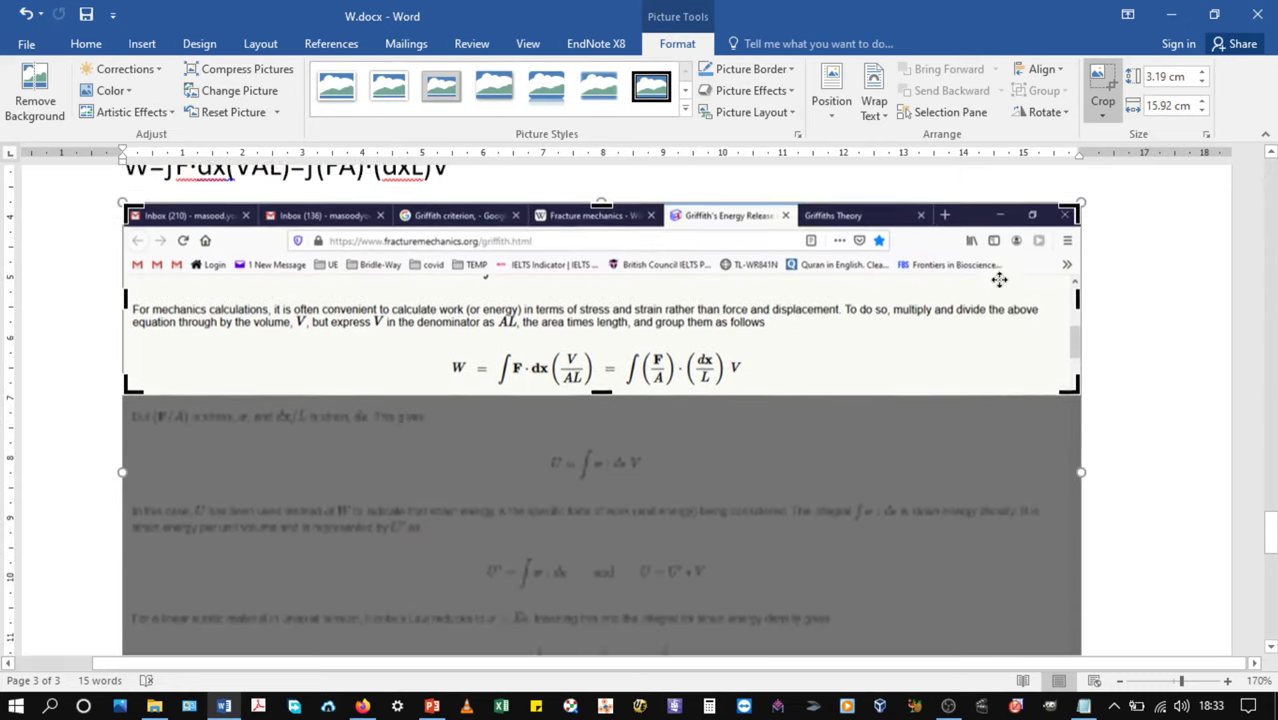
{"action": "mouse_move", "coordinate": [600, 215]}
{"action": "left_mouse_down"}
{"action": "mouse_move", "coordinate": [622, 351]}
{"action": "mouse_move", "coordinate": [559, 352]}
{"action": "left_mouse_up"}
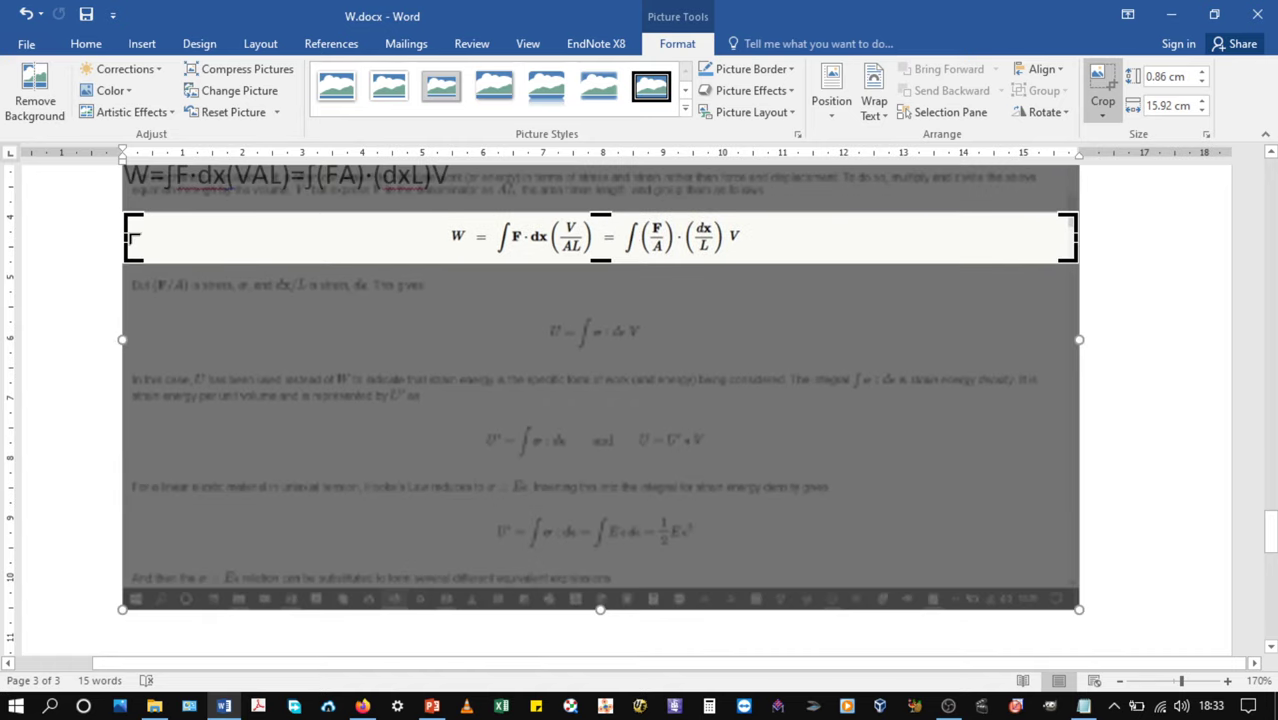
{"action": "left_click_drag", "start_coordinate": [124, 222], "coordinate": [452, 214]}
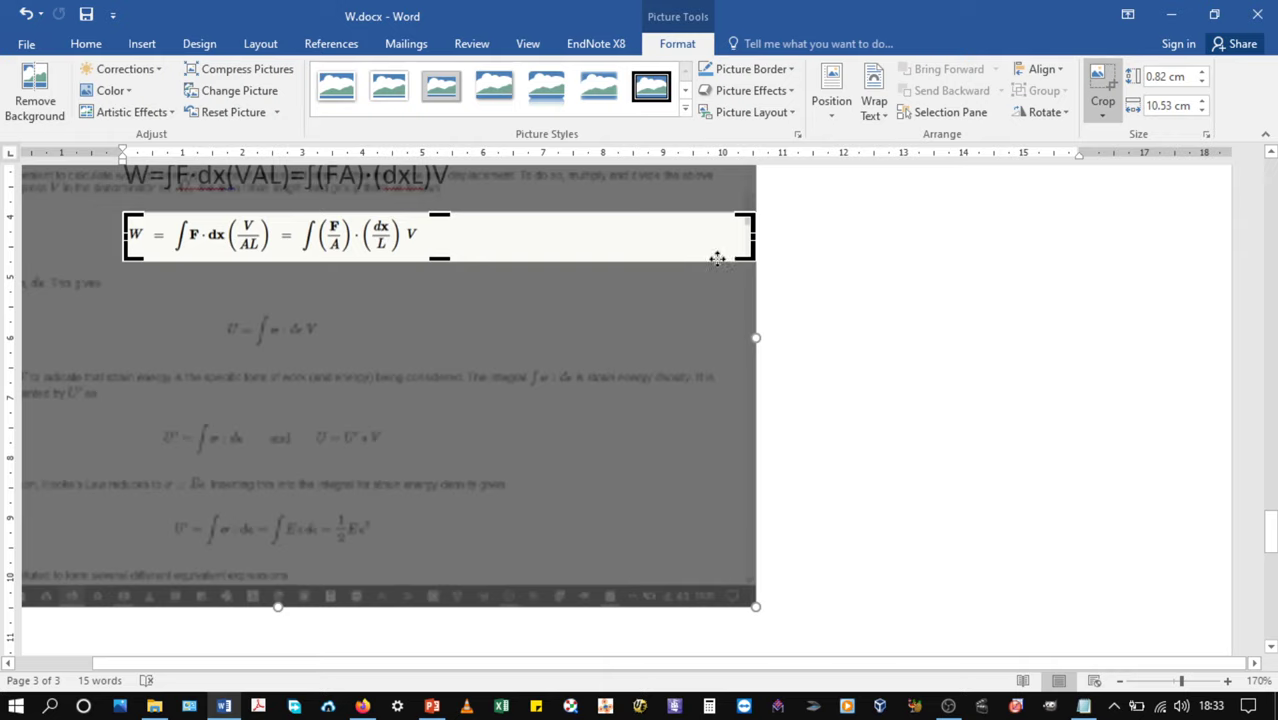
{"action": "left_click_drag", "start_coordinate": [744, 248], "coordinate": [427, 257]}
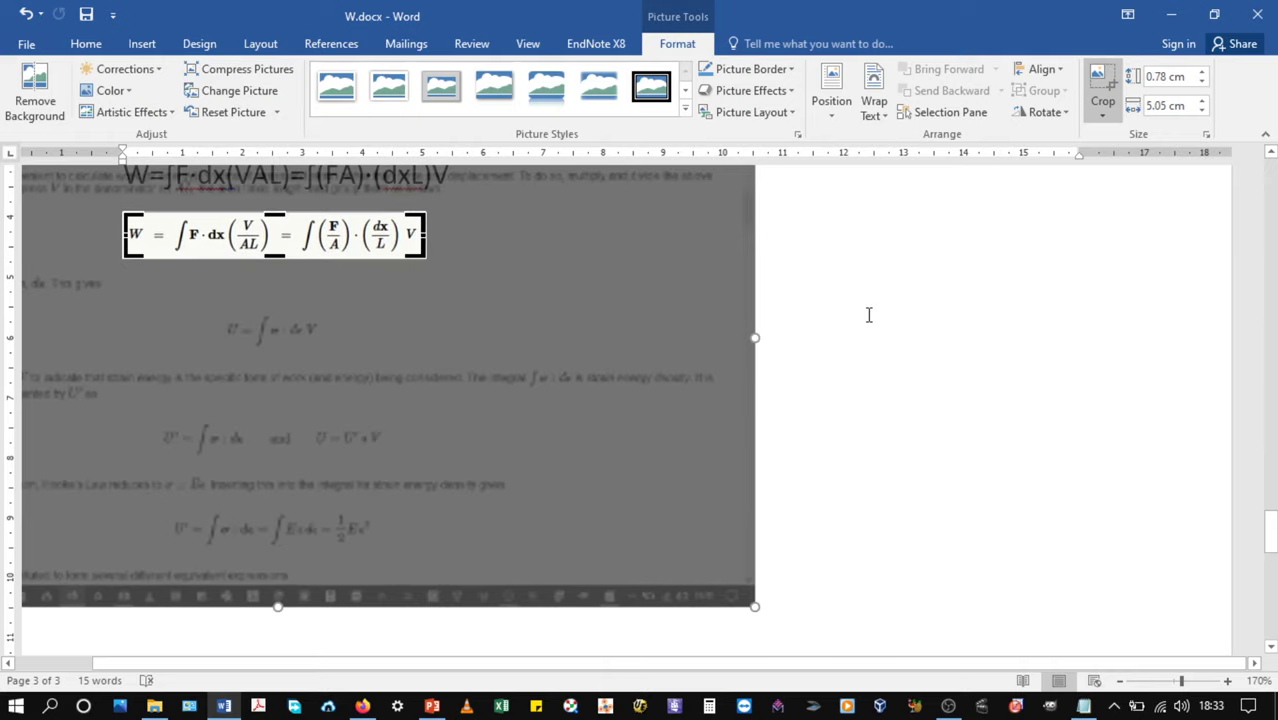
{"action": "key", "text": "Escape"}
{"action": "scroll", "coordinate": [580, 450], "scroll_direction": "up", "scroll_amount": 3}
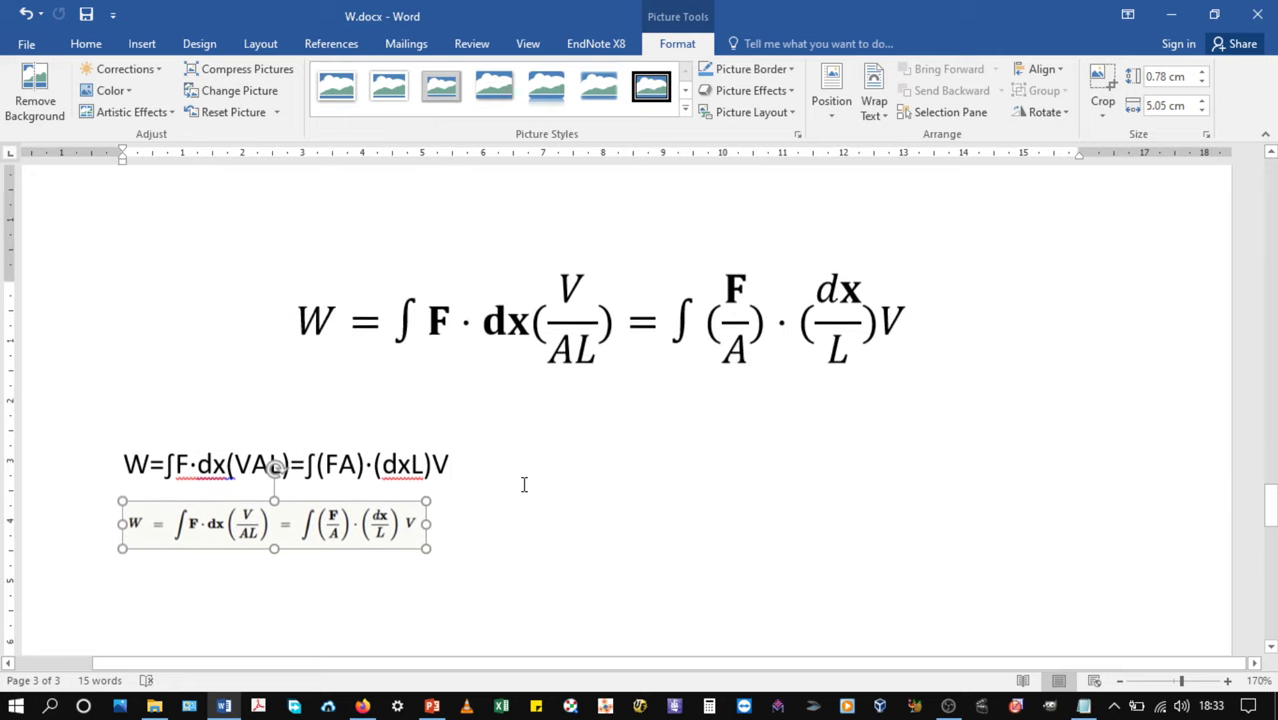
{"action": "left_click", "coordinate": [466, 574]}
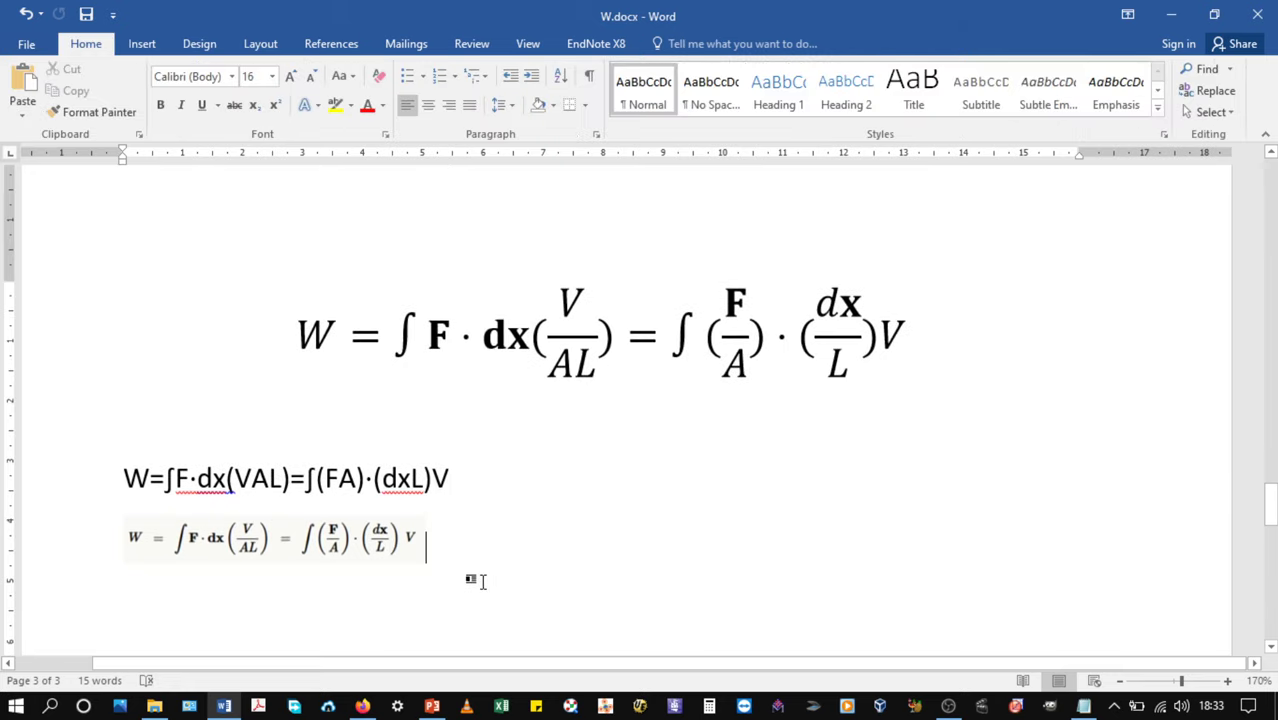
Highlight the native equation yellow, add an empty paragraph below the image, then return to Firefox
{"action": "left_click_drag", "start_coordinate": [910, 350], "coordinate": [295, 338]}
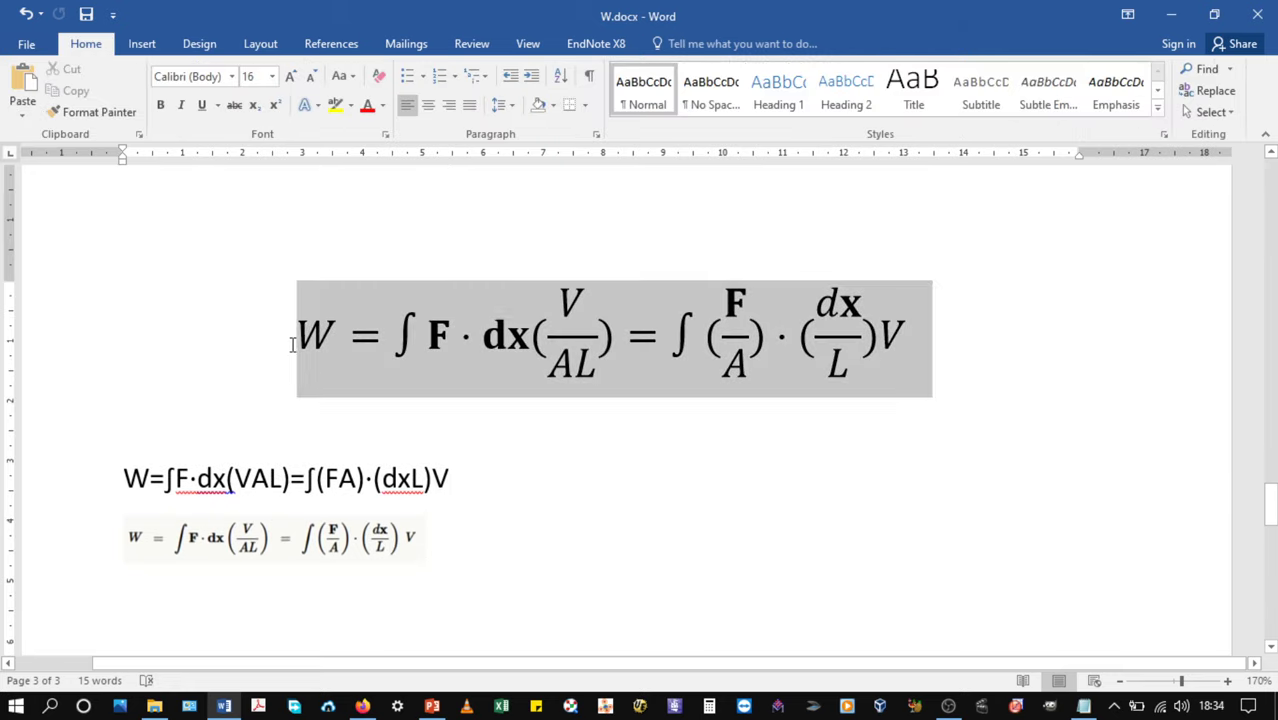
{"action": "left_click", "coordinate": [336, 105]}
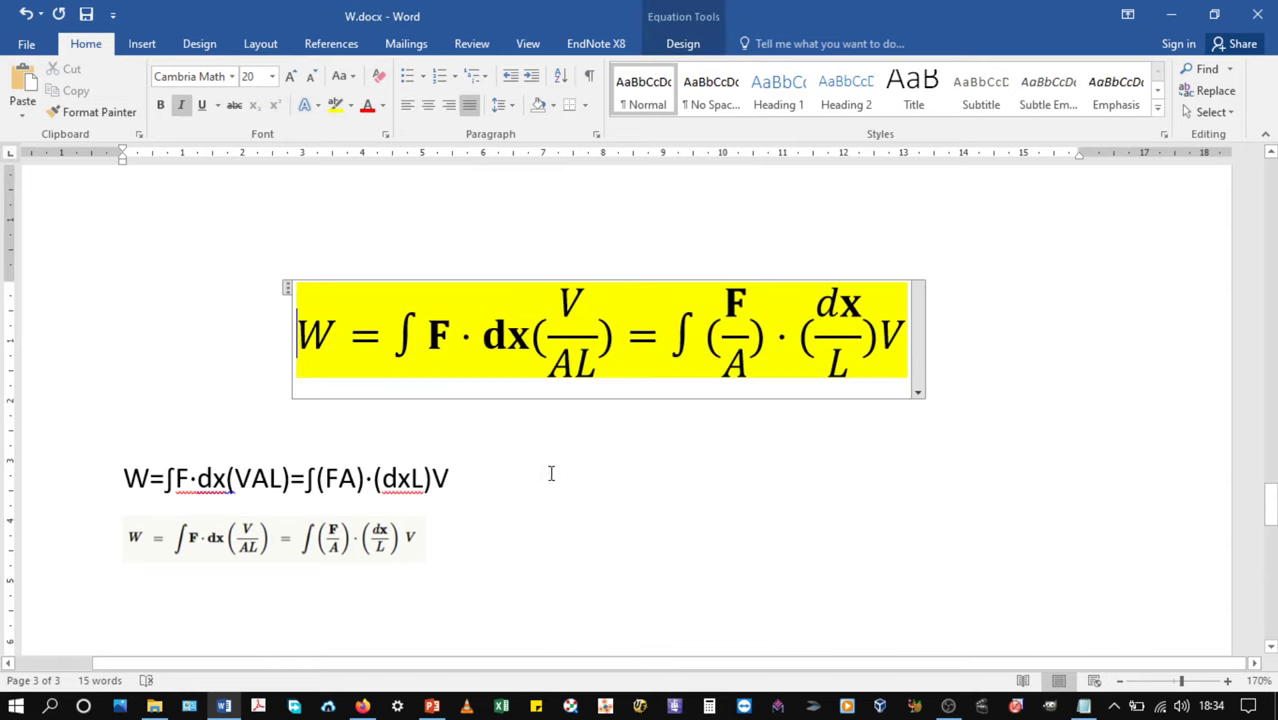
{"action": "left_click", "coordinate": [474, 557]}
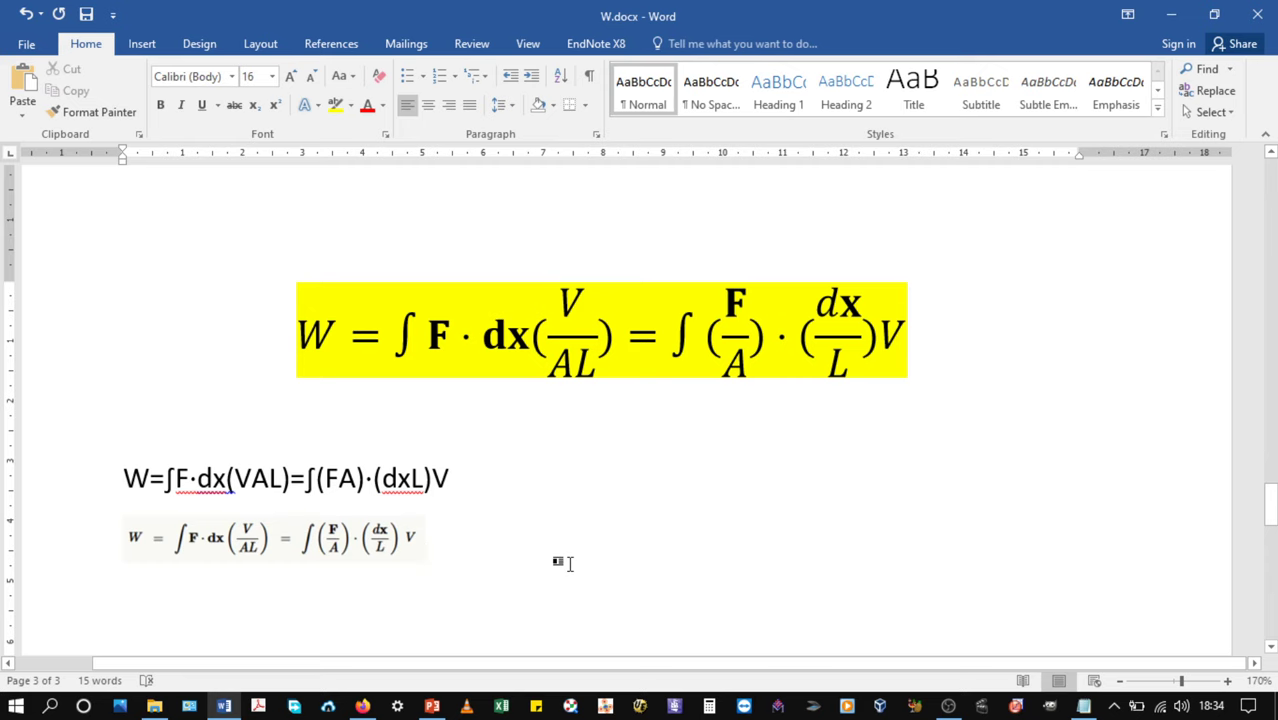
{"action": "key", "text": "Return"}
{"action": "key", "text": "Return"}
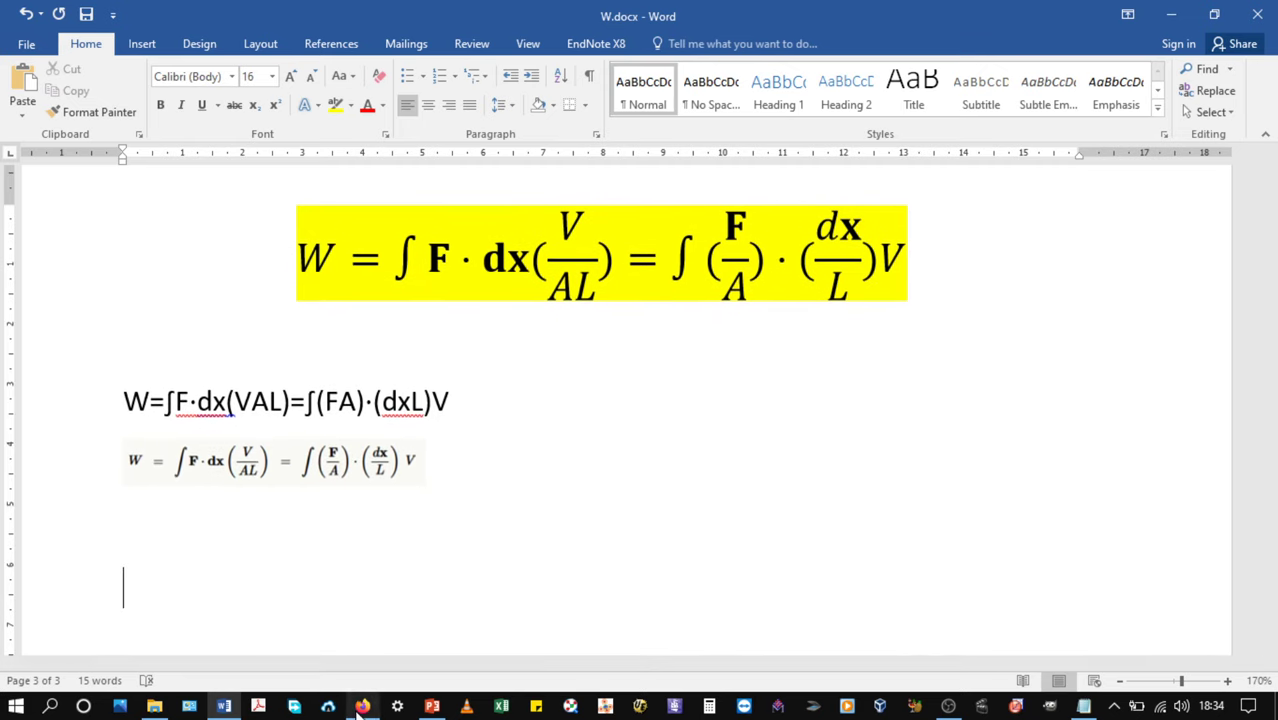
{"action": "left_click", "coordinate": [360, 706]}
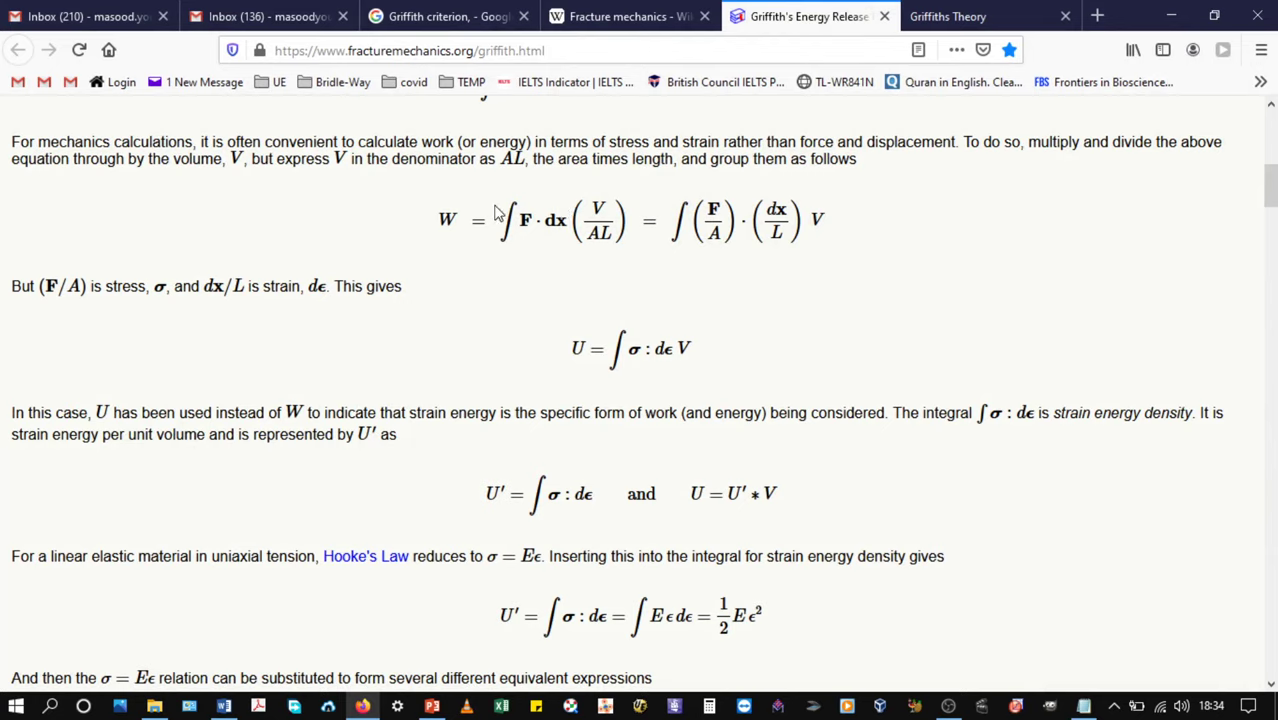
Display the work equation's MathML code through the MathJax Show Math As menu
{"action": "right_click", "coordinate": [766, 220]}
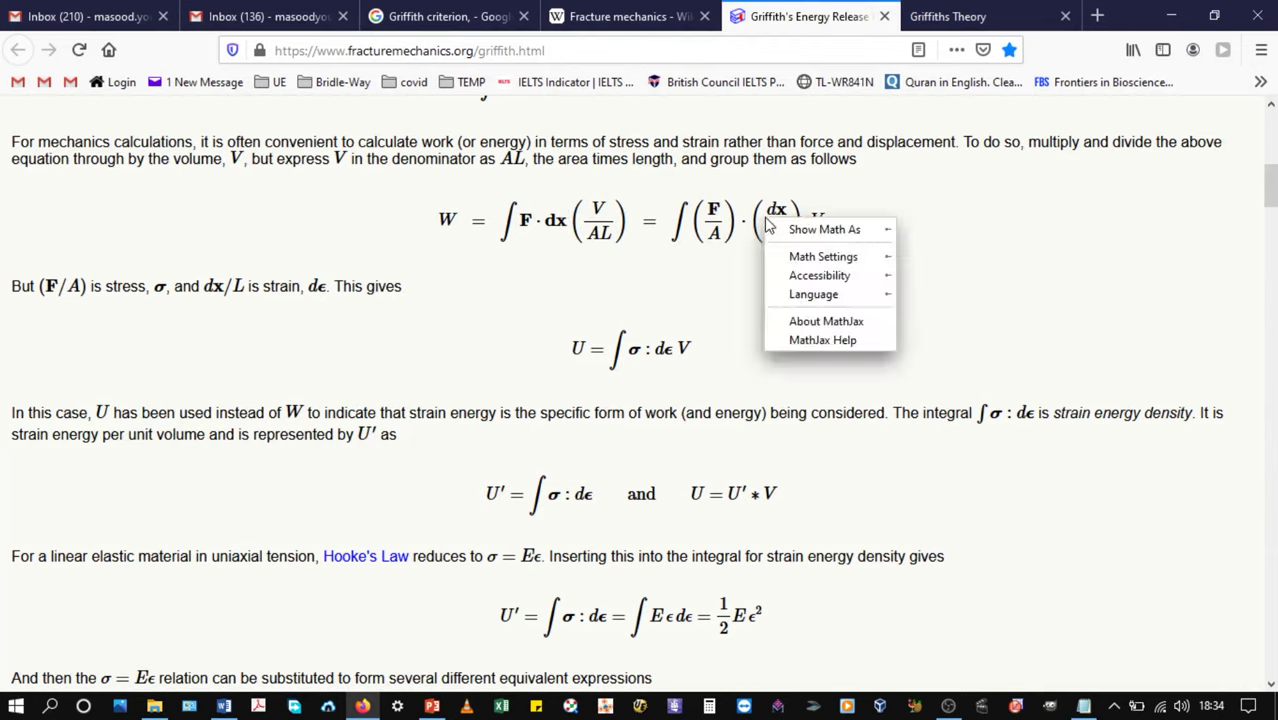
{"action": "mouse_move", "coordinate": [794, 238]}
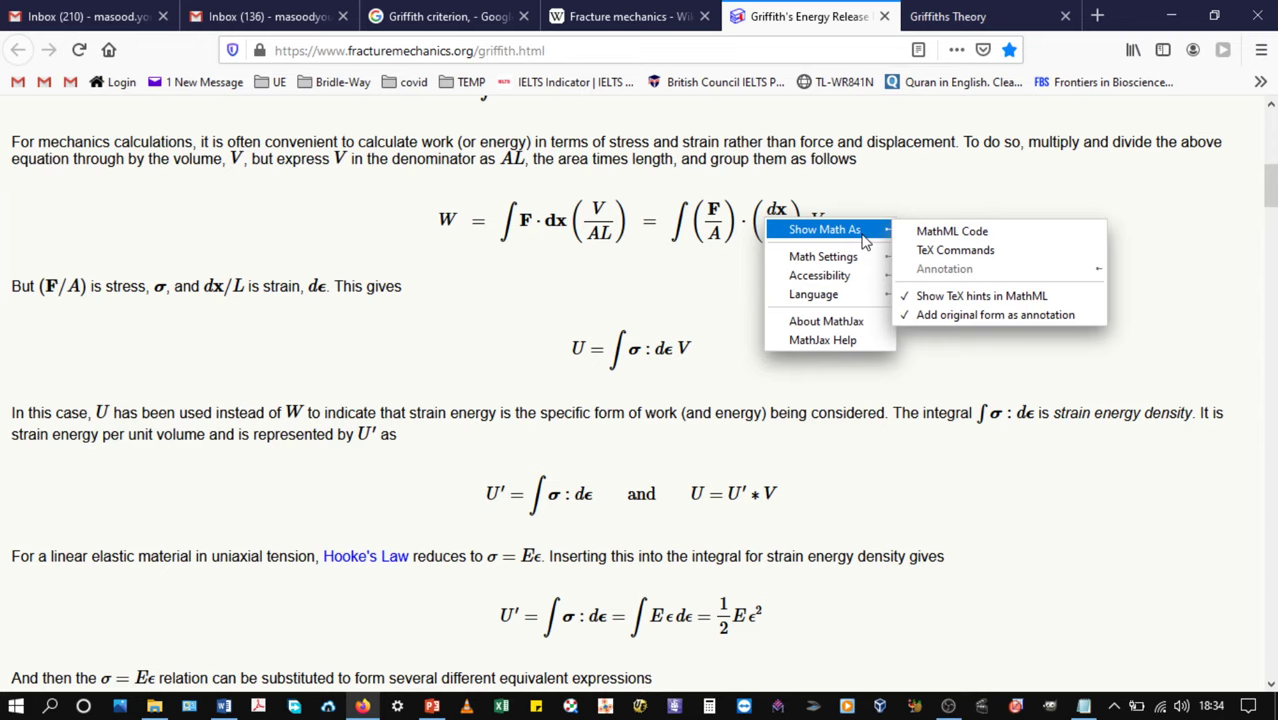
{"action": "left_click", "coordinate": [990, 240]}
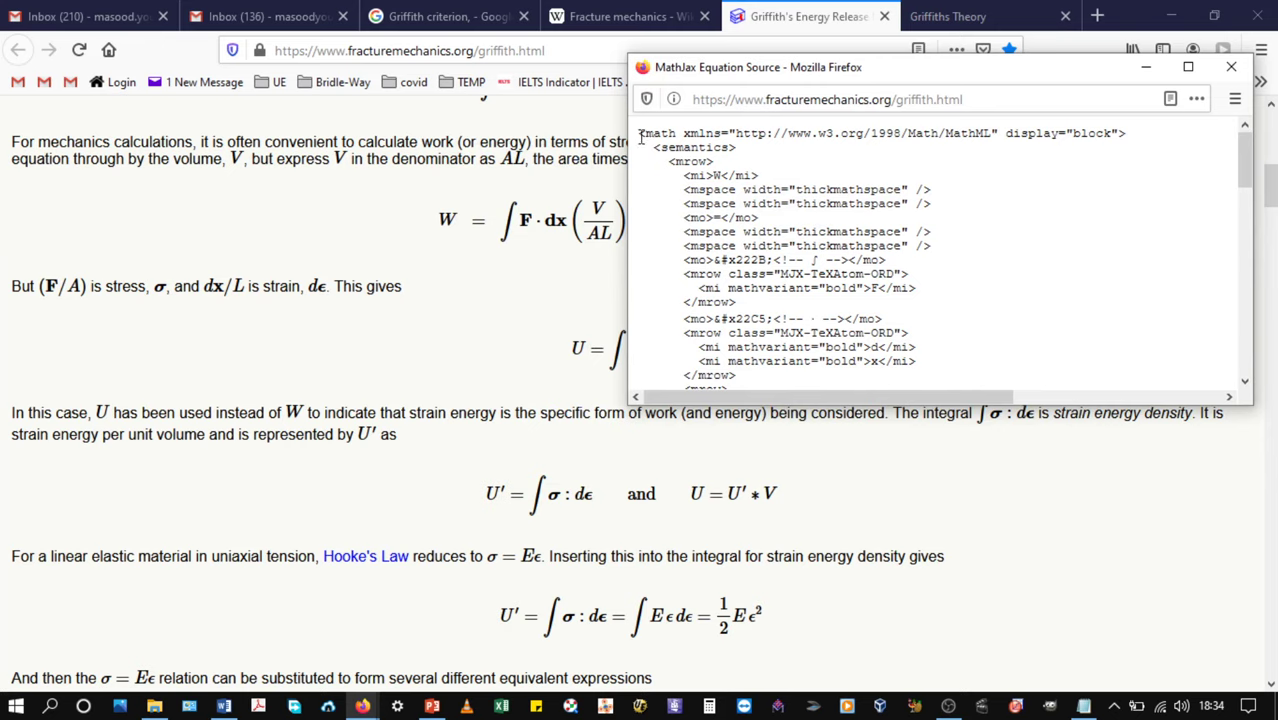
Copy all of the MathML source and bring up Notepad's New Text Document - Copy.txt
{"action": "left_click_drag", "start_coordinate": [641, 137], "coordinate": [924, 424]}
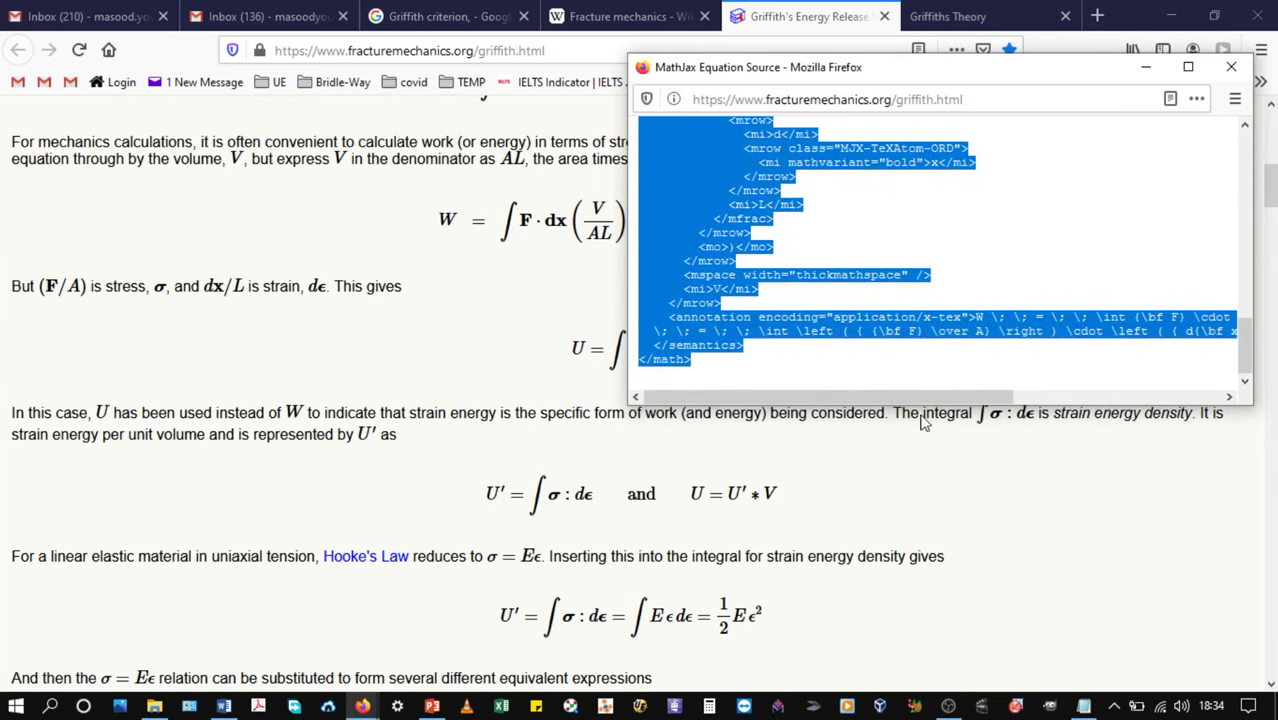
{"action": "right_click", "coordinate": [712, 257]}
{"action": "left_click", "coordinate": [755, 268]}
{"action": "left_click", "coordinate": [1083, 706]}
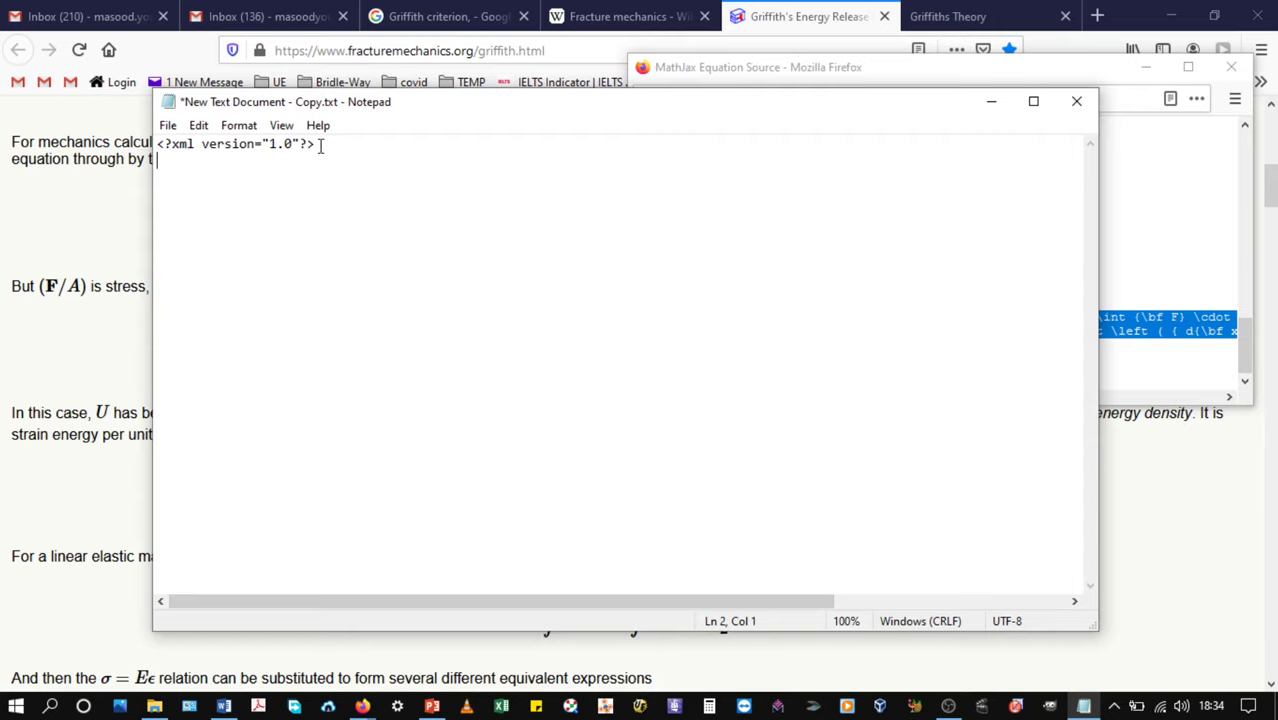
Paste the MathML on line 2, below the <?xml version="1.0"?> declaration
{"action": "left_click_drag", "start_coordinate": [316, 143], "coordinate": [108, 150]}
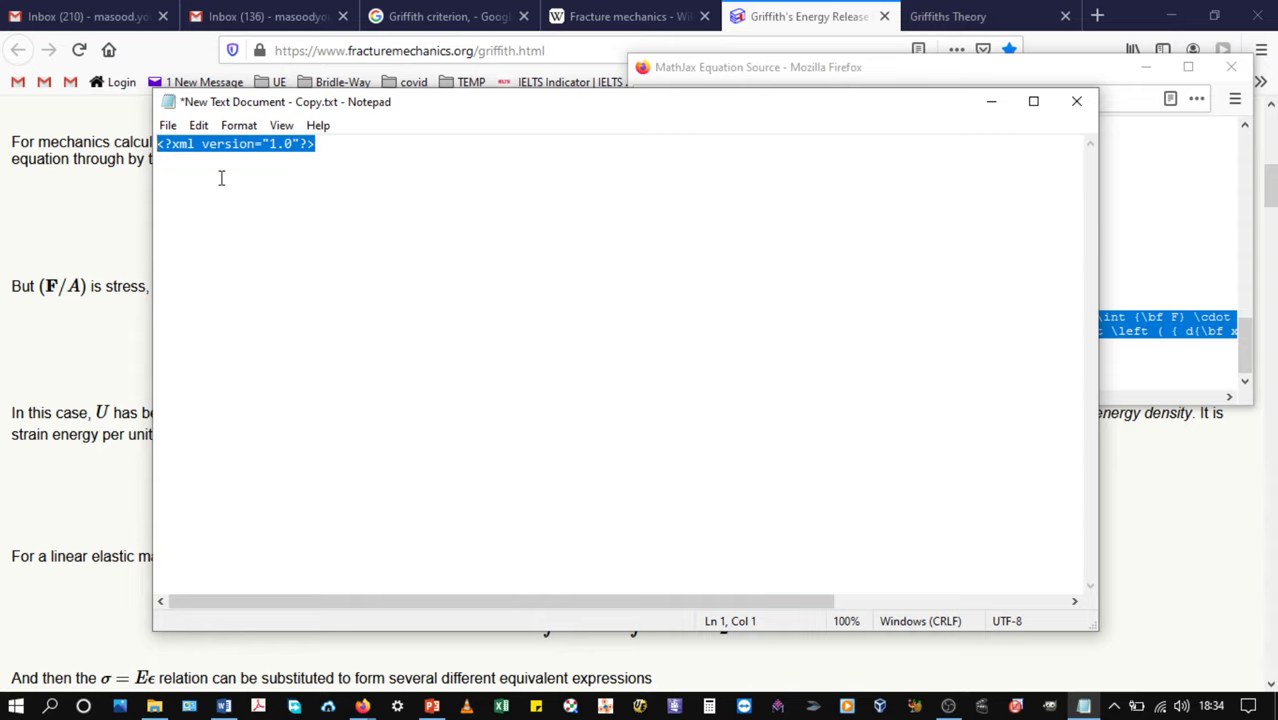
{"action": "left_click", "coordinate": [220, 179]}
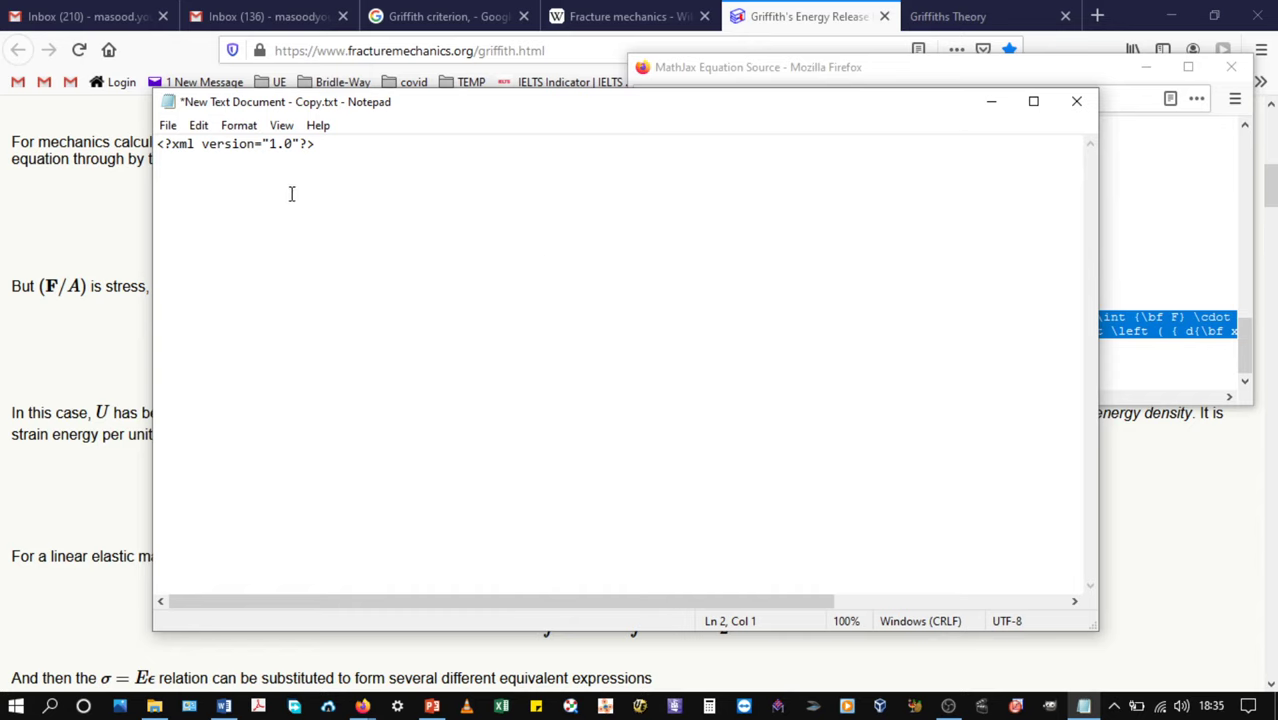
{"action": "key", "text": "ctrl+v"}
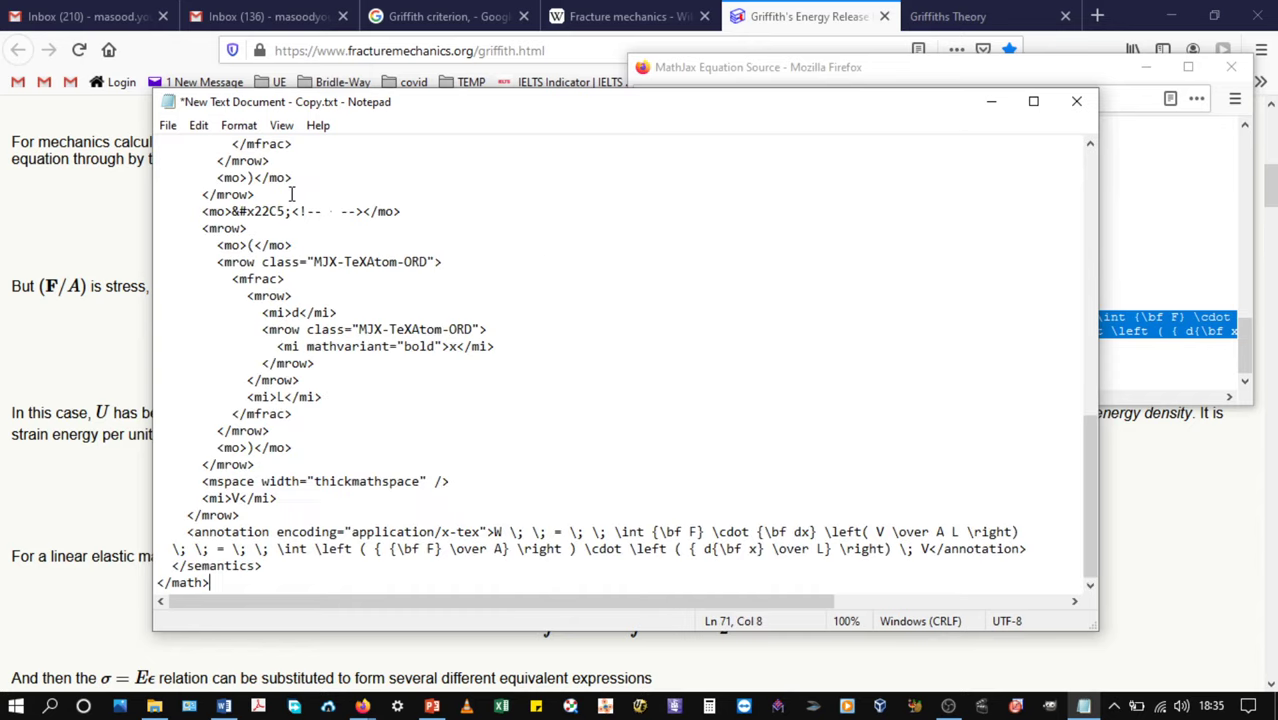
{"action": "scroll", "coordinate": [286, 205], "scroll_direction": "up", "scroll_amount": 12}
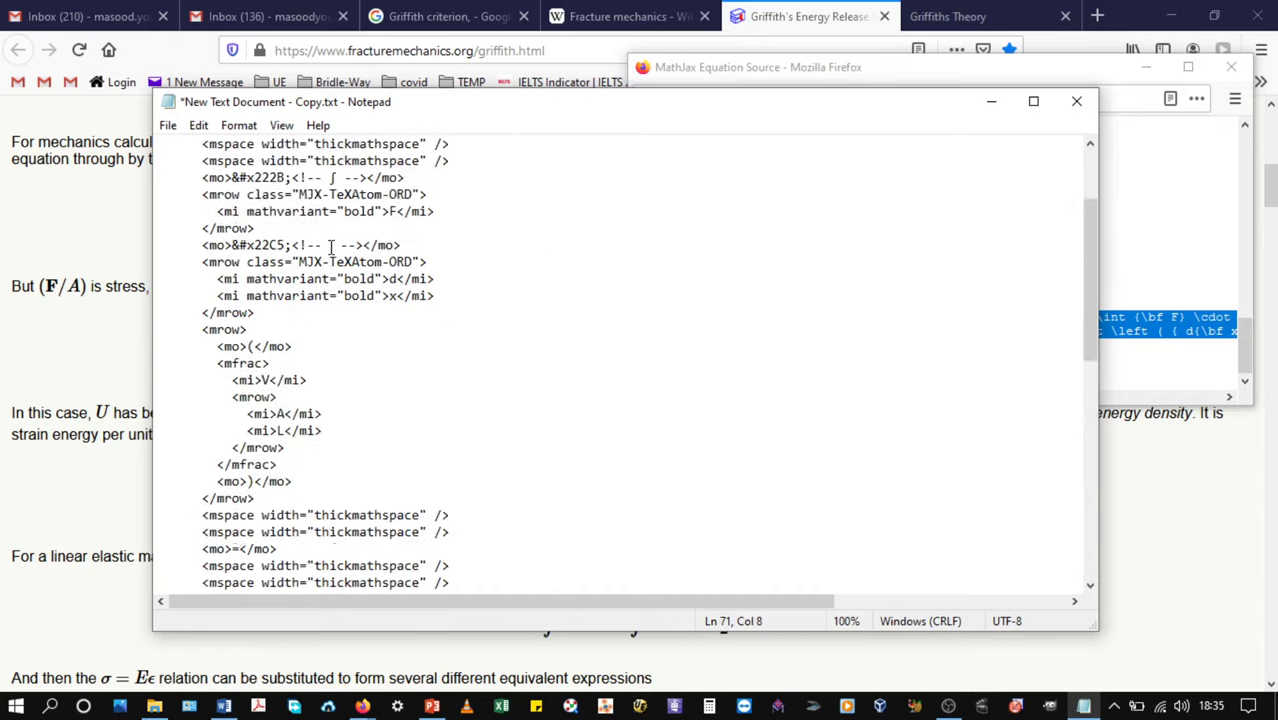
{"action": "scroll", "coordinate": [284, 190], "scroll_direction": "up", "scroll_amount": 3}
{"action": "scroll", "coordinate": [281, 180], "scroll_direction": "down", "scroll_amount": 7}
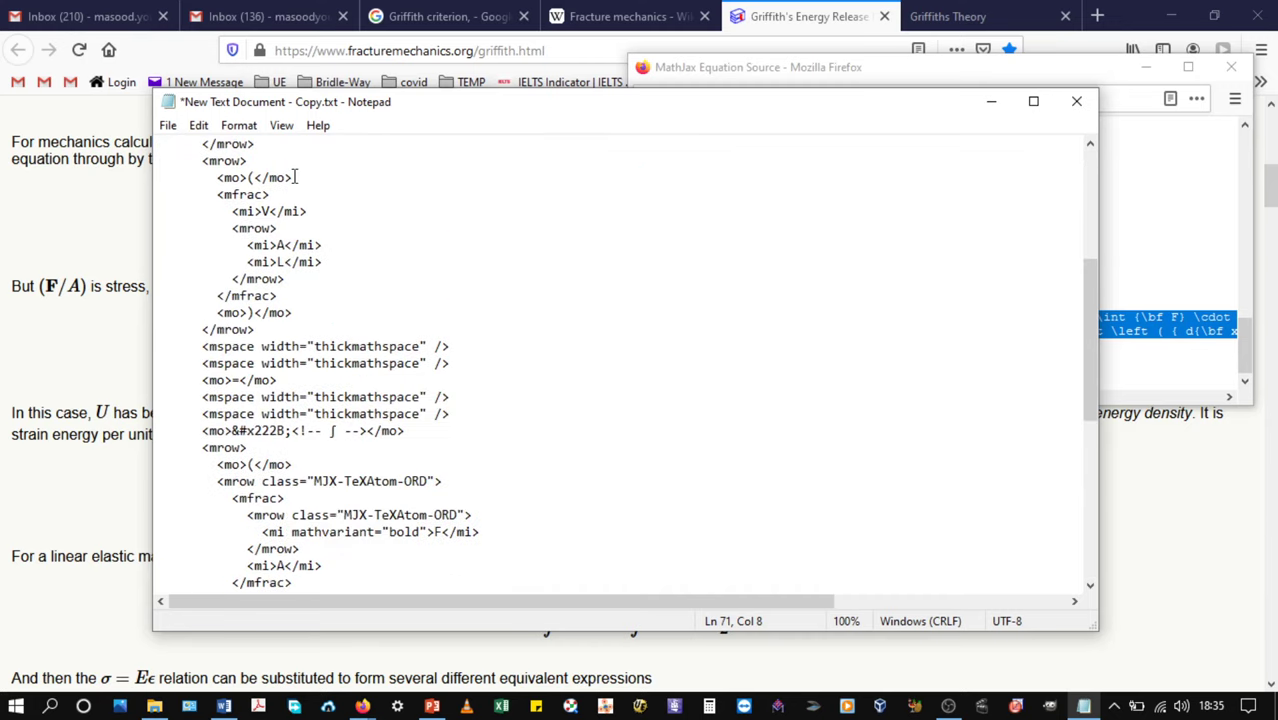
{"action": "scroll", "coordinate": [300, 190], "scroll_direction": "down", "scroll_amount": 8}
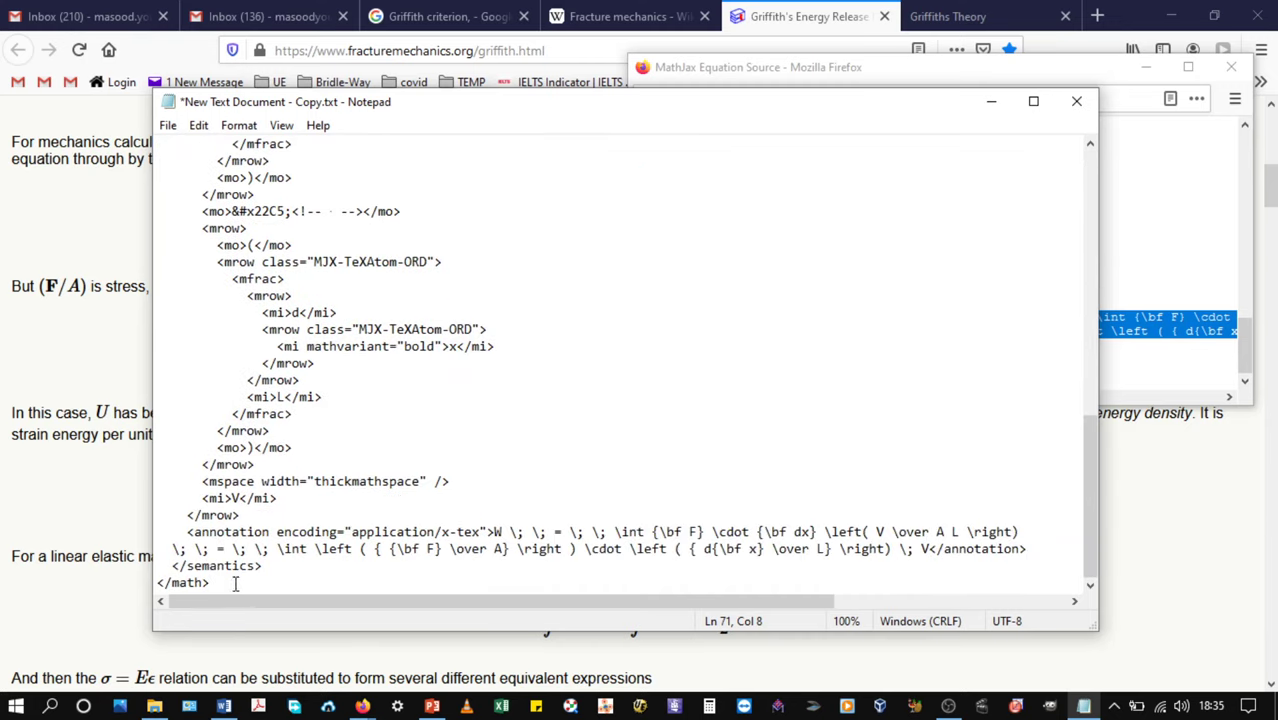
Copy the file's entire text, declaration plus MathML, and return to W.docx in Word
{"action": "left_click_drag", "start_coordinate": [240, 567], "coordinate": [145, 42]}
{"action": "scroll", "coordinate": [352, 292], "scroll_direction": "up", "scroll_amount": 5}
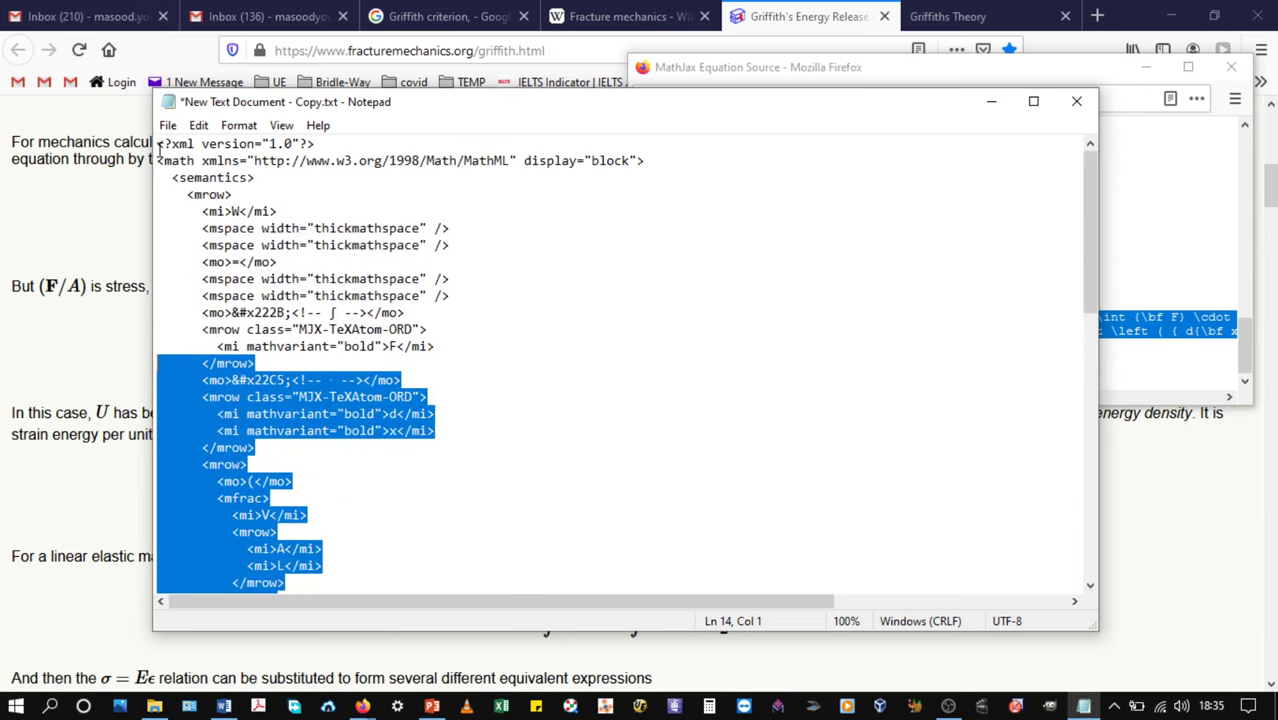
{"action": "left_click_drag", "start_coordinate": [160, 145], "coordinate": [215, 590]}
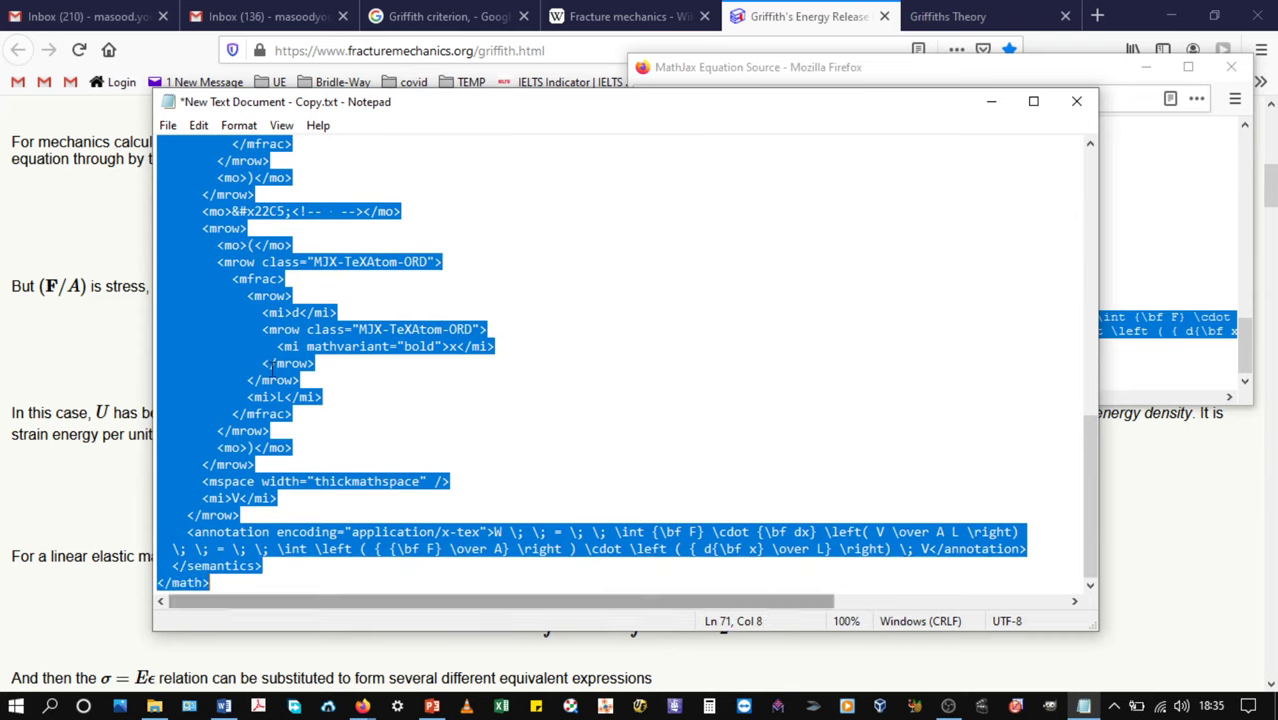
{"action": "scroll", "coordinate": [233, 282], "scroll_direction": "up", "scroll_amount": 8}
{"action": "scroll", "coordinate": [233, 282], "scroll_direction": "up", "scroll_amount": 7}
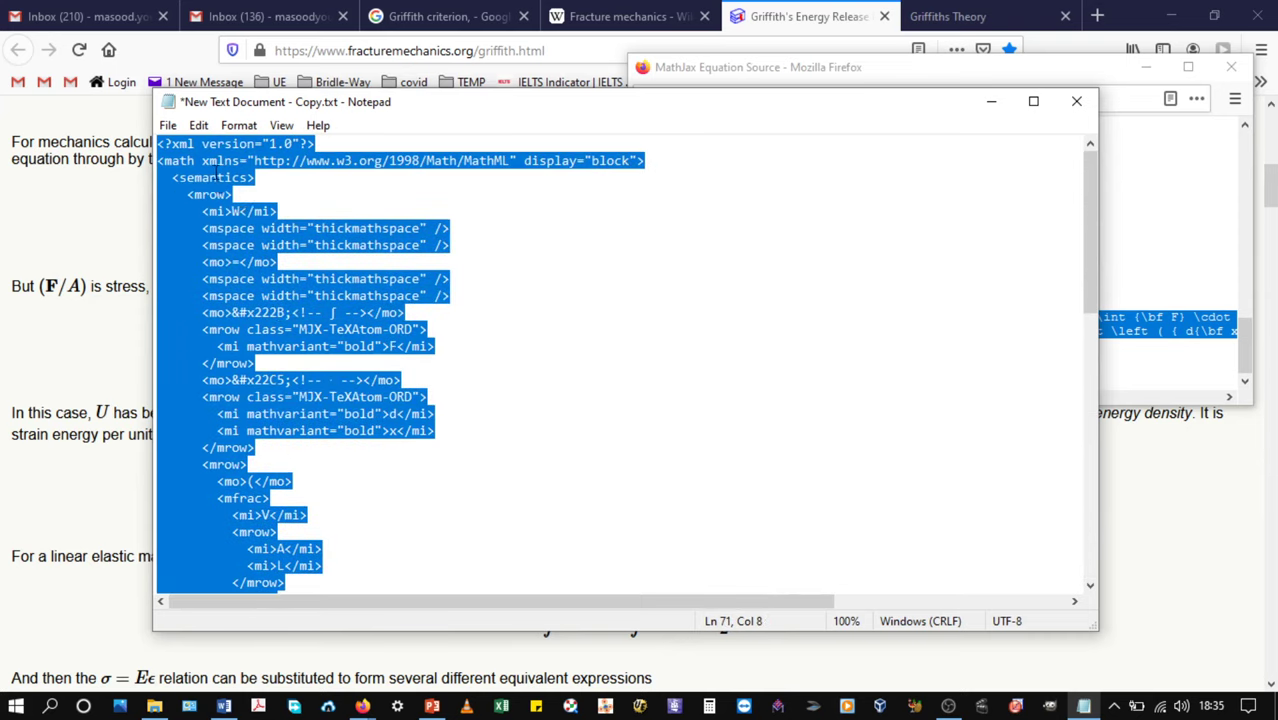
{"action": "right_click", "coordinate": [215, 177]}
{"action": "left_click", "coordinate": [270, 236]}
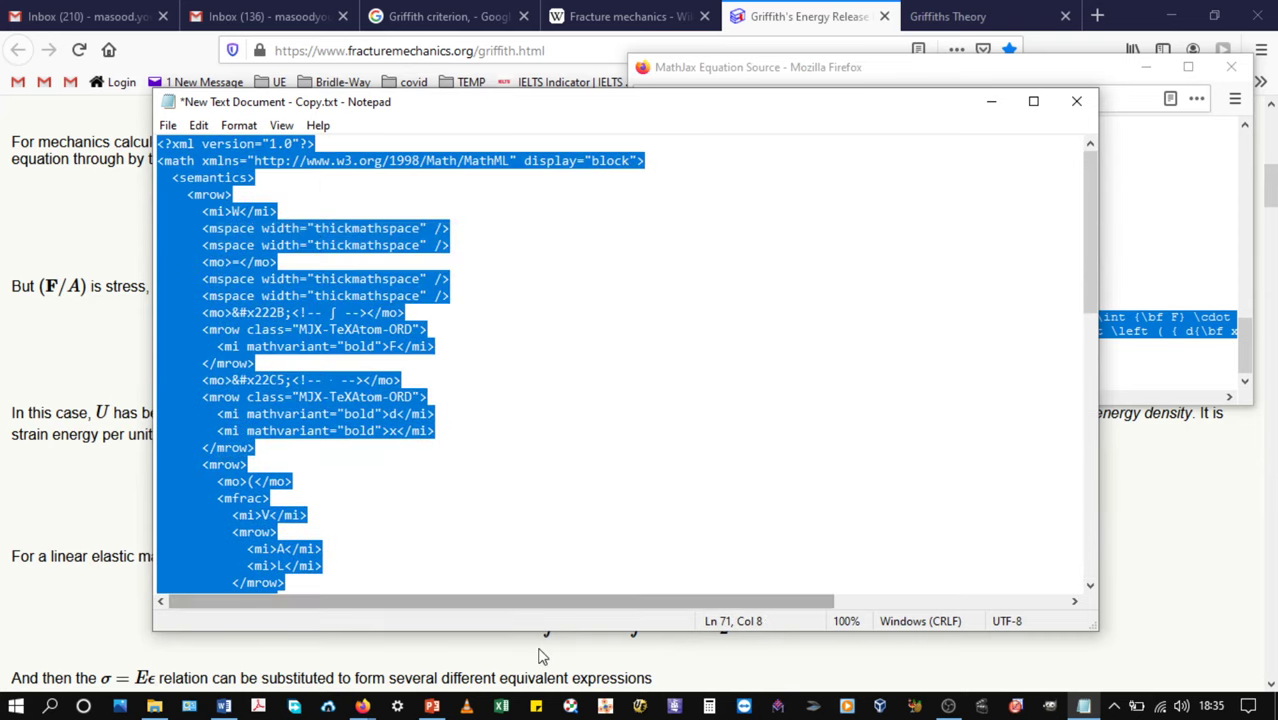
{"action": "left_click", "coordinate": [224, 706]}
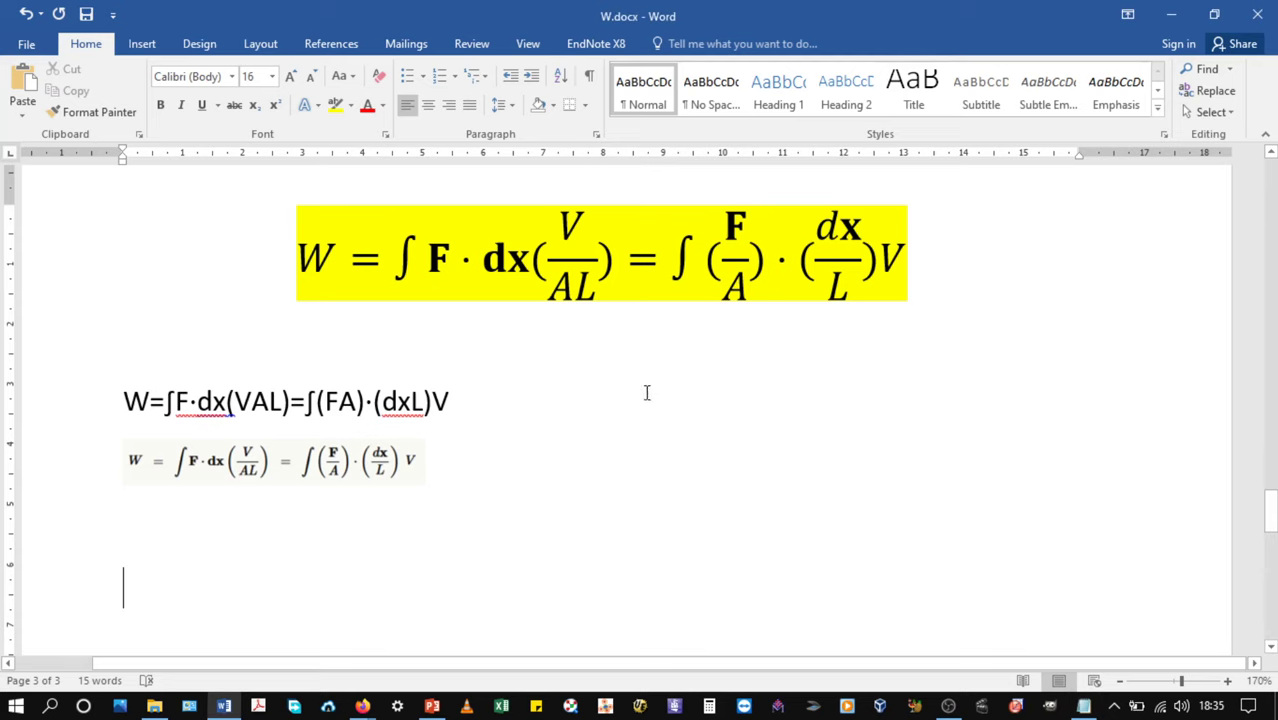
Paste the MathML with Keep Source Formatting as an editable W = ∫F·dx(V/AL) equation and select it
{"action": "scroll", "coordinate": [234, 516], "scroll_direction": "down", "scroll_amount": 1}
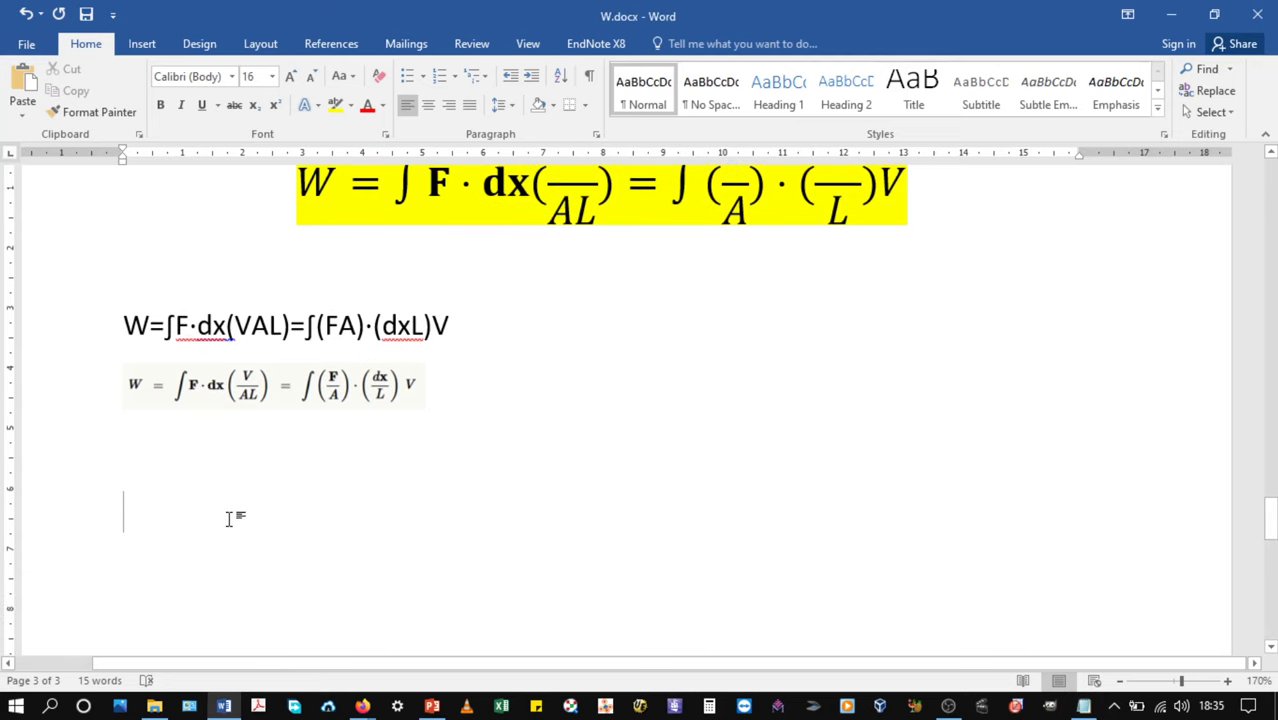
{"action": "right_click", "coordinate": [229, 518]}
{"action": "left_click", "coordinate": [265, 340]}
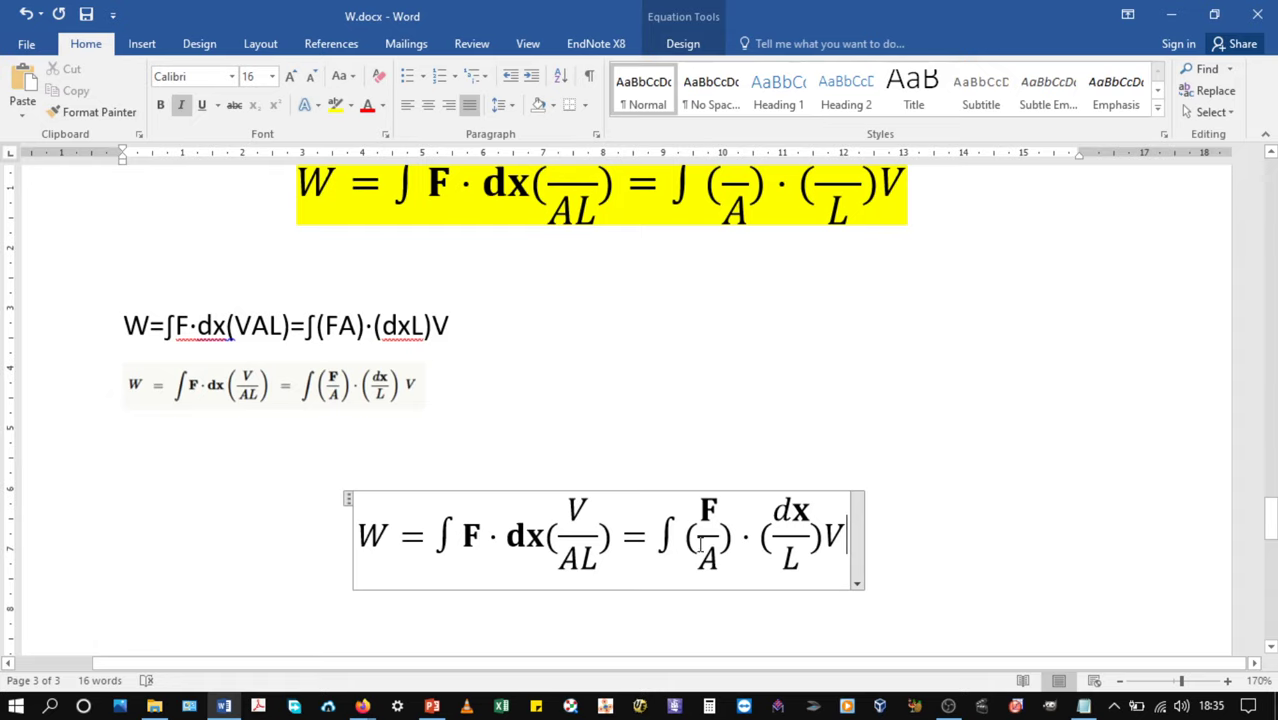
{"action": "left_click_drag", "start_coordinate": [838, 540], "coordinate": [308, 536]}
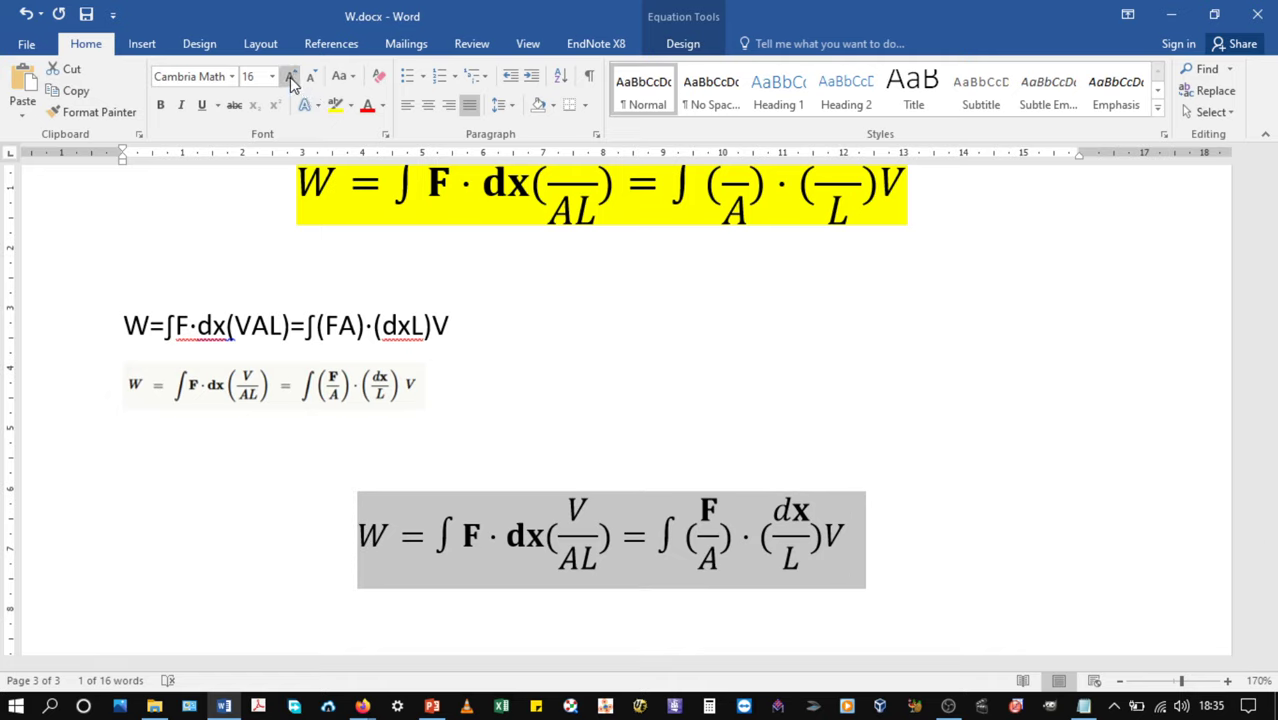
Grow the pasted equation from 16 to 20 and change its F/A numerator to G
{"action": "left_click", "coordinate": [290, 76]}
{"action": "left_click", "coordinate": [290, 76]}
{"action": "left_click", "coordinate": [742, 511]}
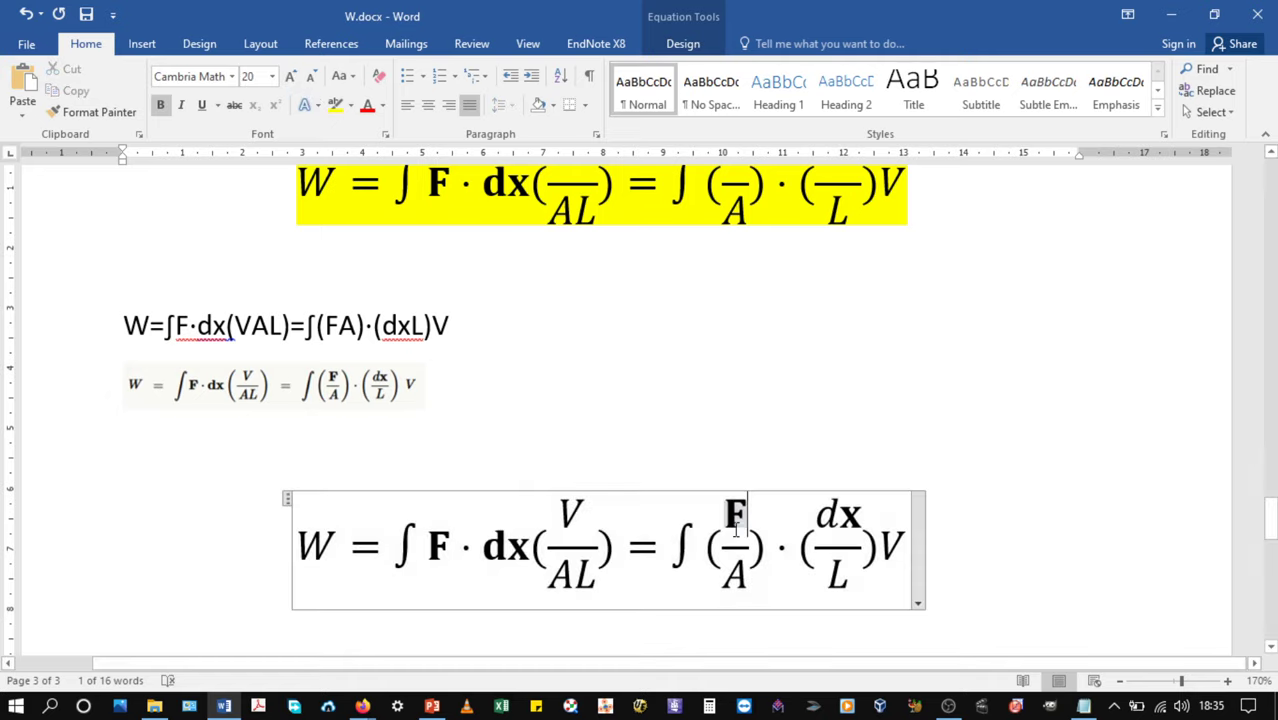
{"action": "double_click", "coordinate": [740, 513]}
{"action": "type", "text": "G"}
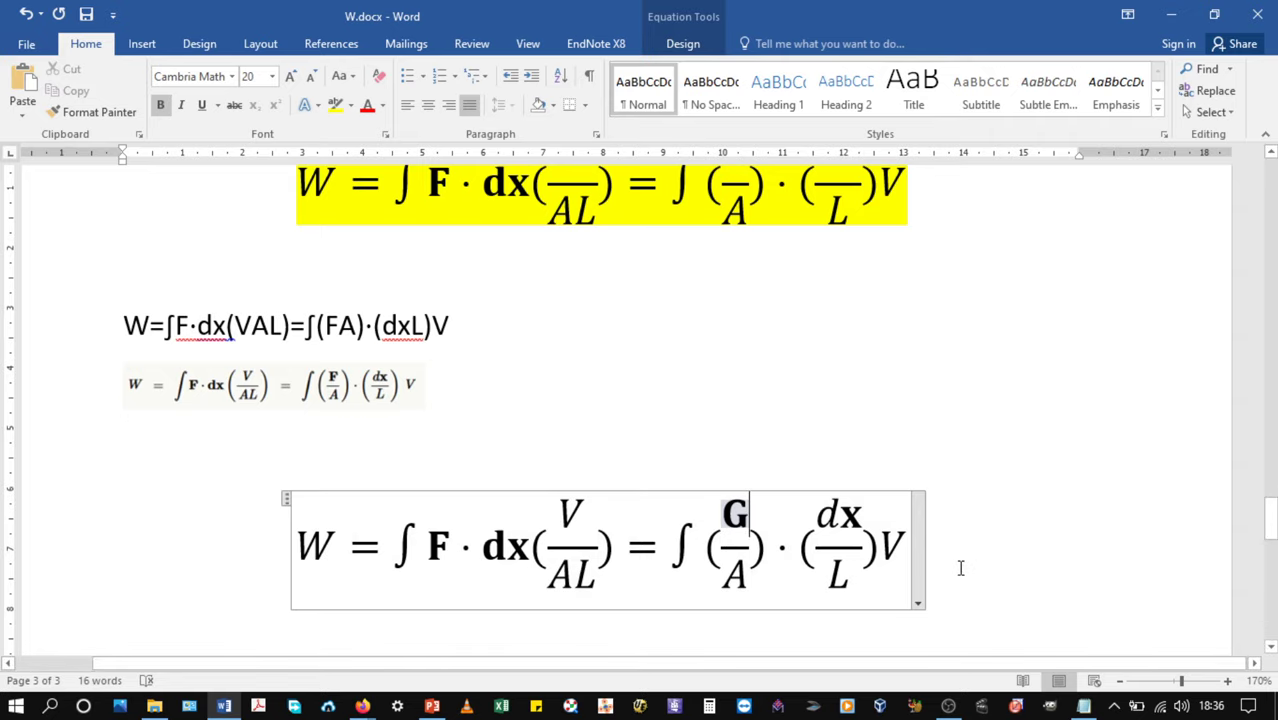
{"action": "scroll", "coordinate": [960, 565], "scroll_direction": "down", "scroll_amount": 1}
{"action": "scroll", "coordinate": [967, 521], "scroll_direction": "up", "scroll_amount": 1}
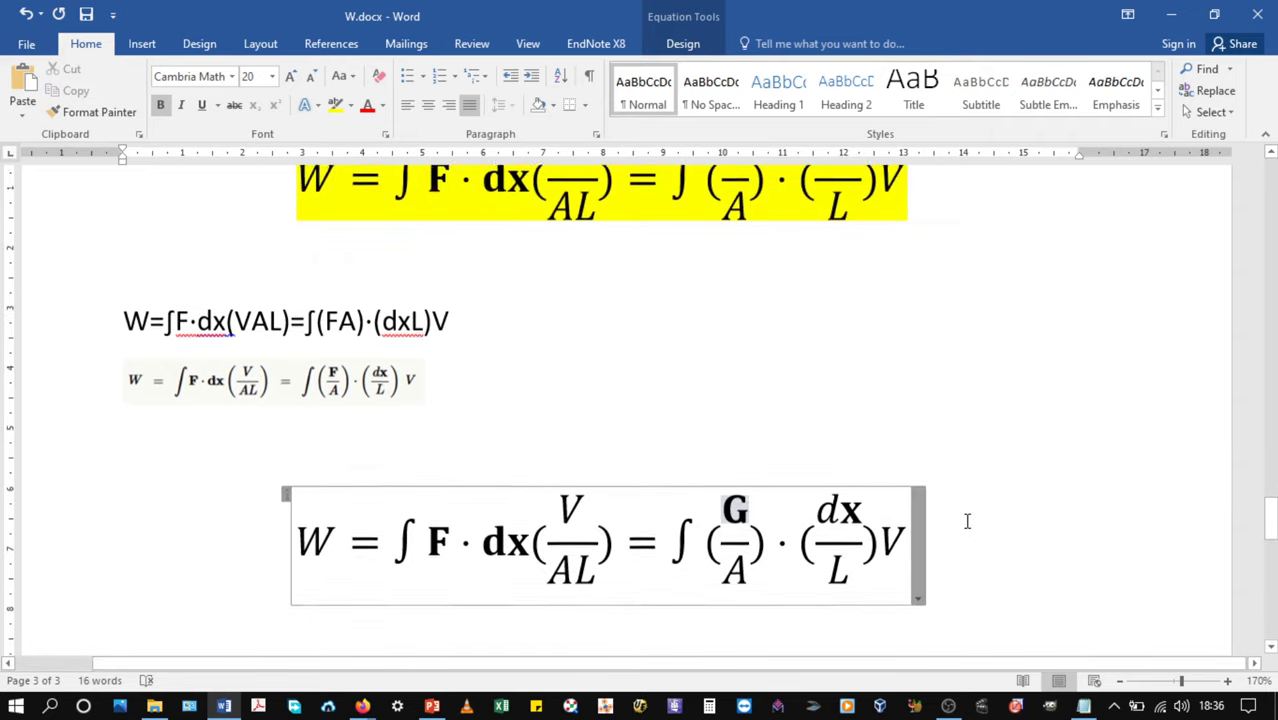
{"action": "scroll", "coordinate": [967, 521], "scroll_direction": "down", "scroll_amount": 1}
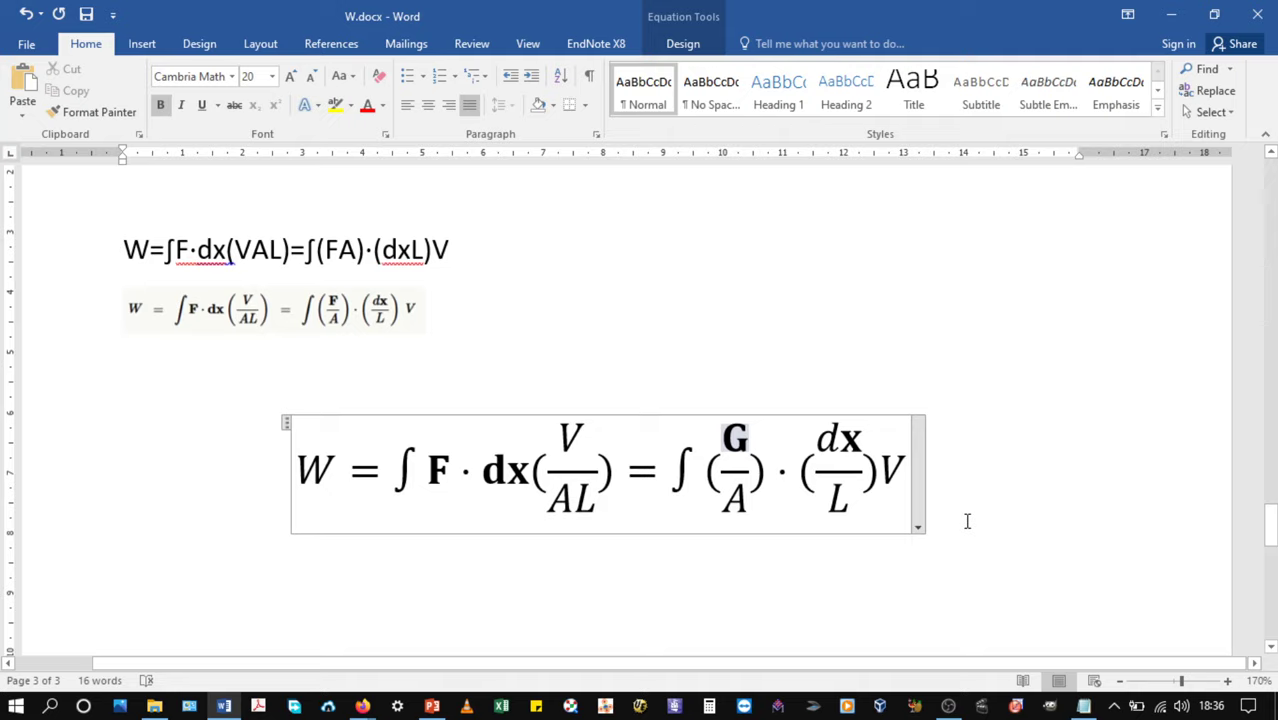